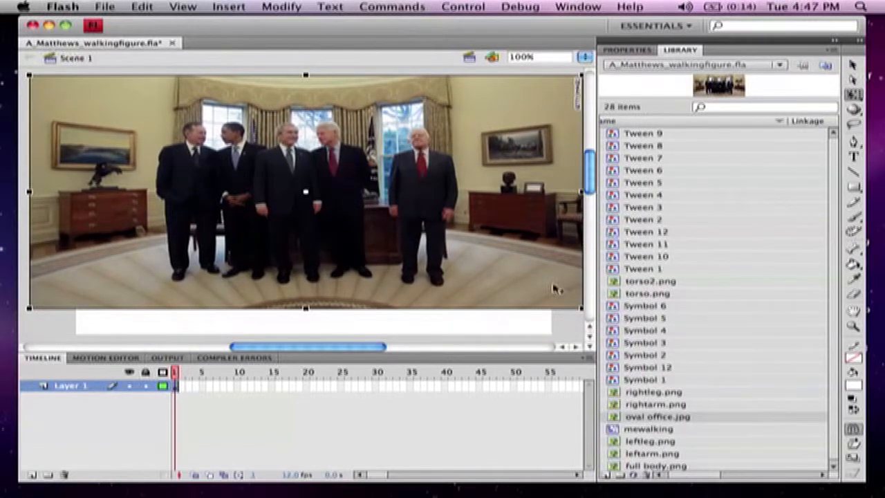
Step: Enlarge the oval office photo so it covers the whole stage, and extend its layer to frame 40
drag(351, 355, 381, 351)
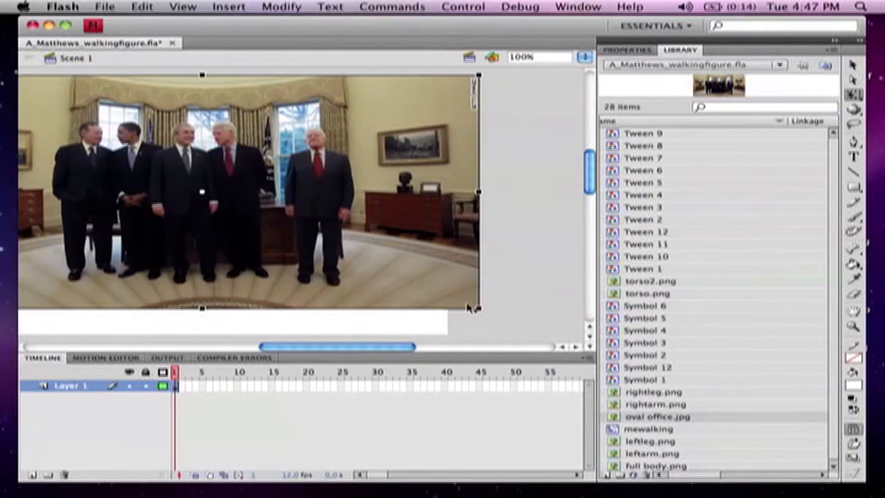
drag(479, 308, 527, 333)
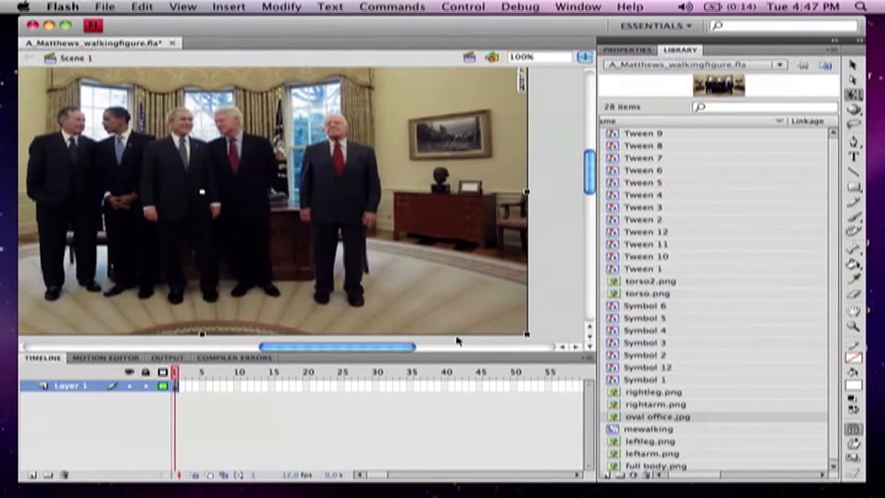
right_click(445, 386)
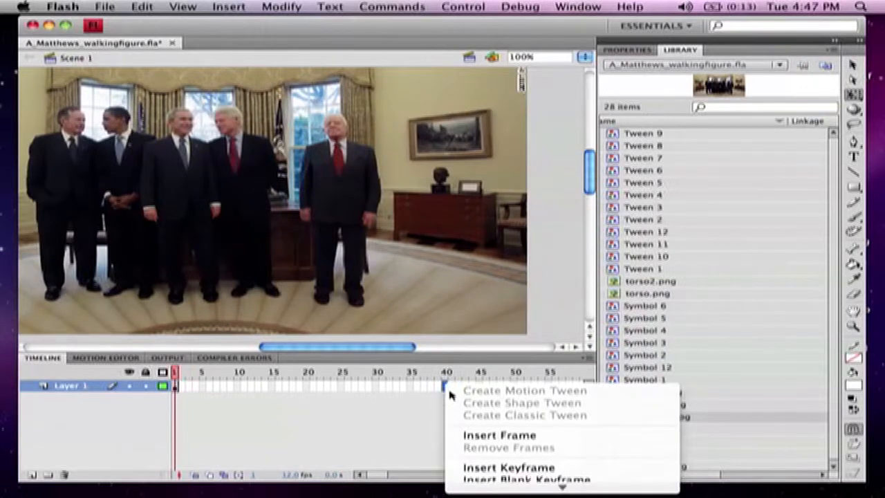
click(482, 436)
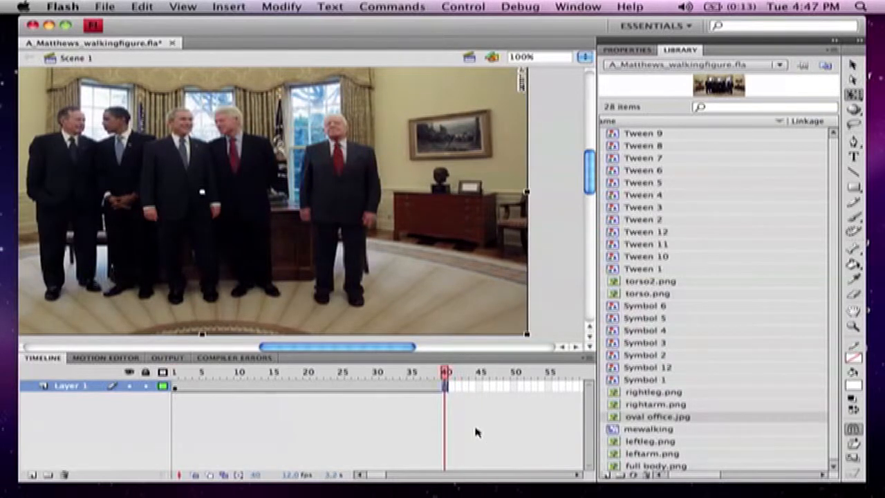
Step: Rename the photo's layer to "office", lock it and save the file
double_click(66, 385)
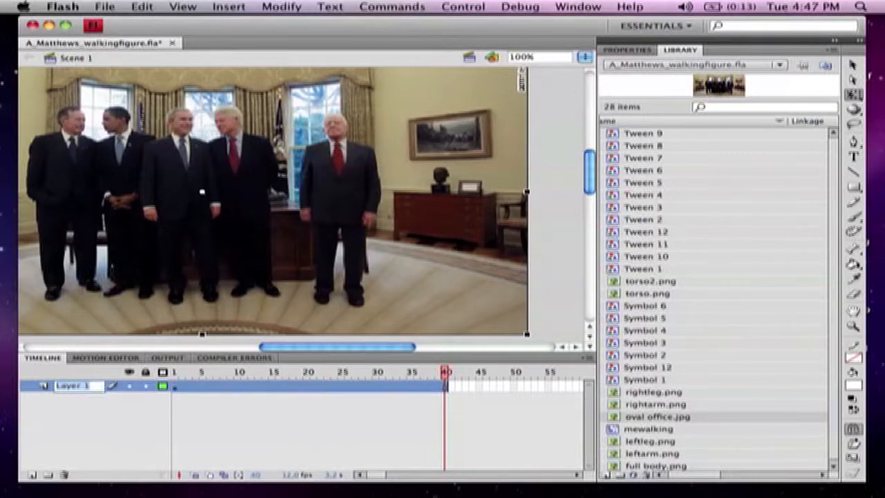
text(office)
key(Return)
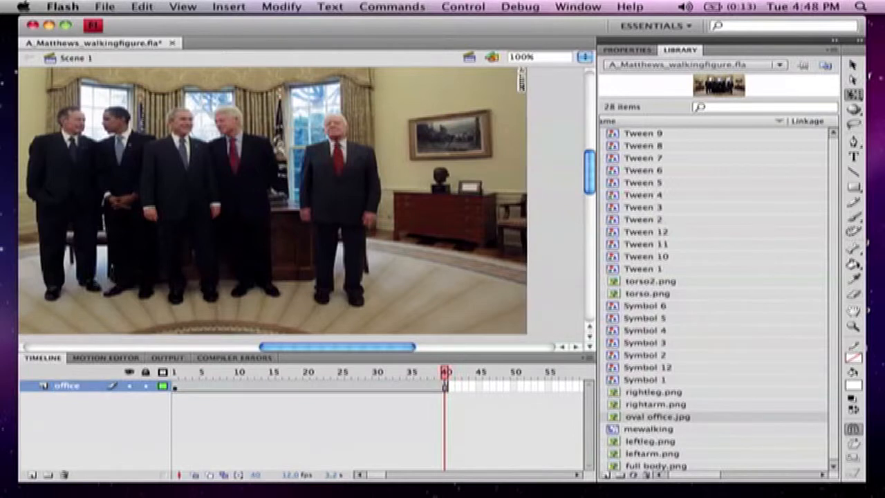
click(145, 387)
key(super+s)
Step: Add a layer named "me" above the office layer and select its first frame
click(30, 475)
double_click(72, 386)
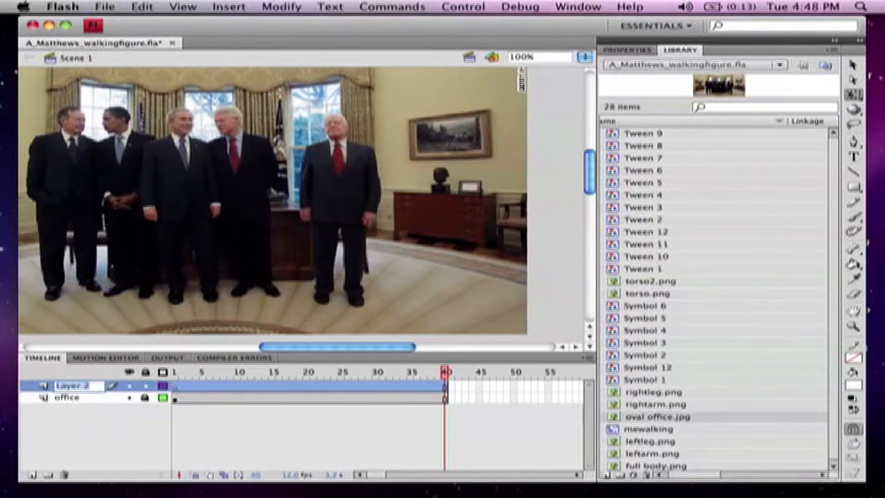
text(me)
click(124, 423)
click(175, 386)
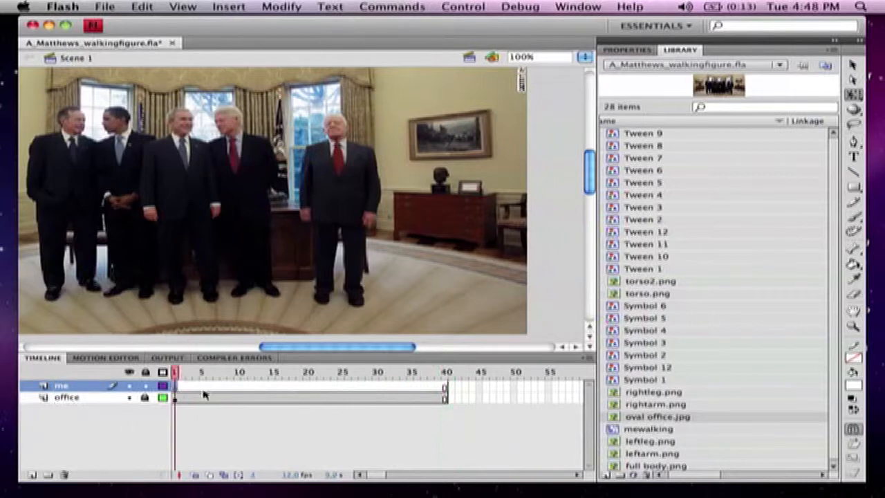
Step: Display the office layer as outlines and place the mewalking symbol on the me layer at frame 1
click(163, 398)
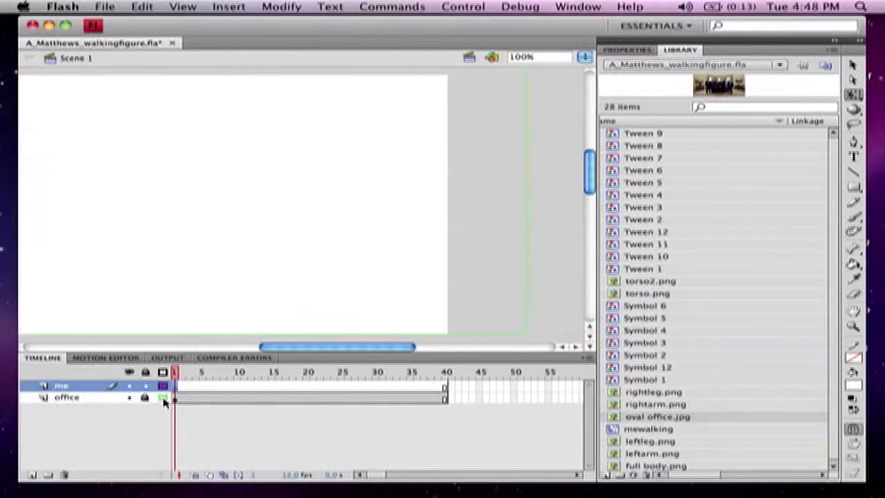
mouse_move(587, 181)
mouse_down()
mouse_move(588, 191)
mouse_move(596, 185)
mouse_up()
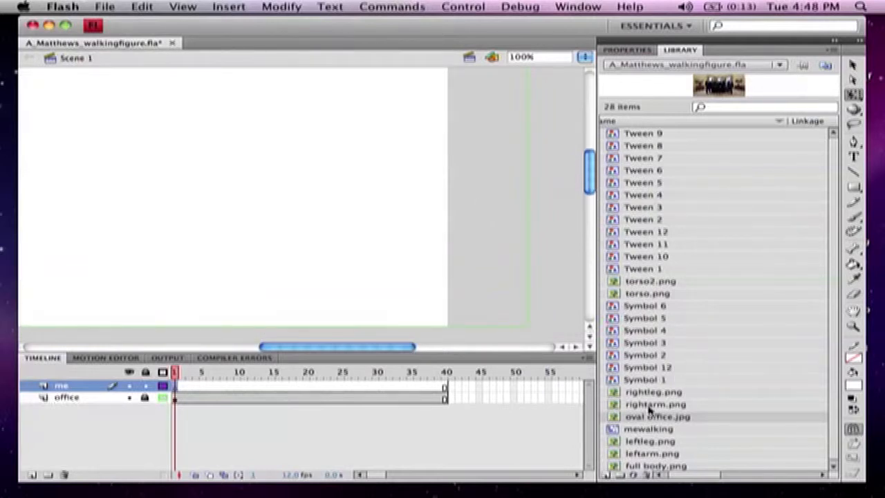
drag(617, 430, 519, 267)
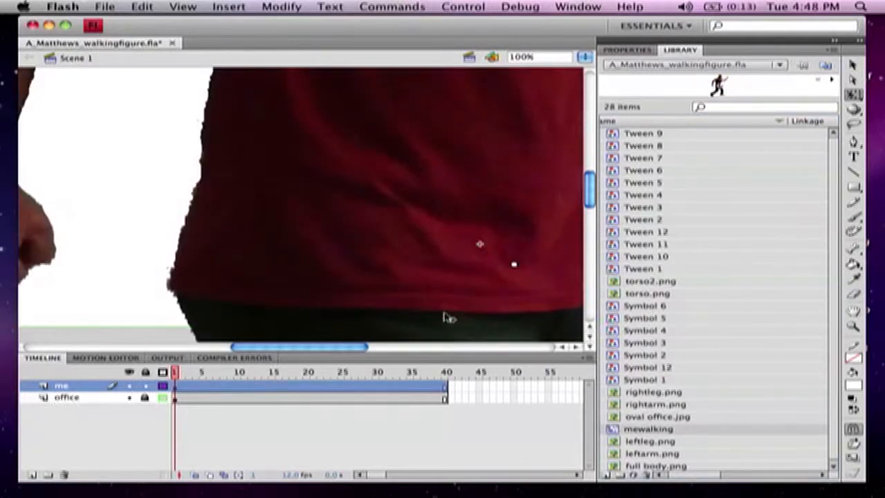
drag(332, 350, 377, 350)
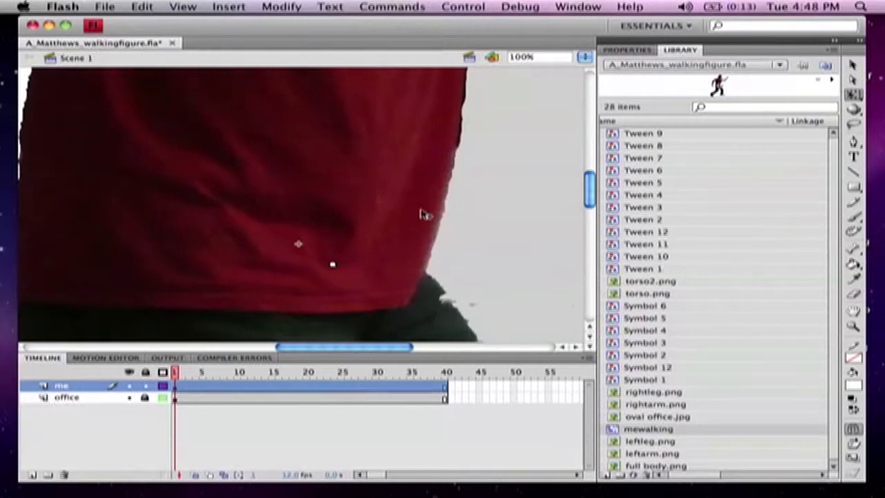
Step: Scale the mewalking figure down proportionally until it is shorter than the stage
click(585, 58)
click(586, 37)
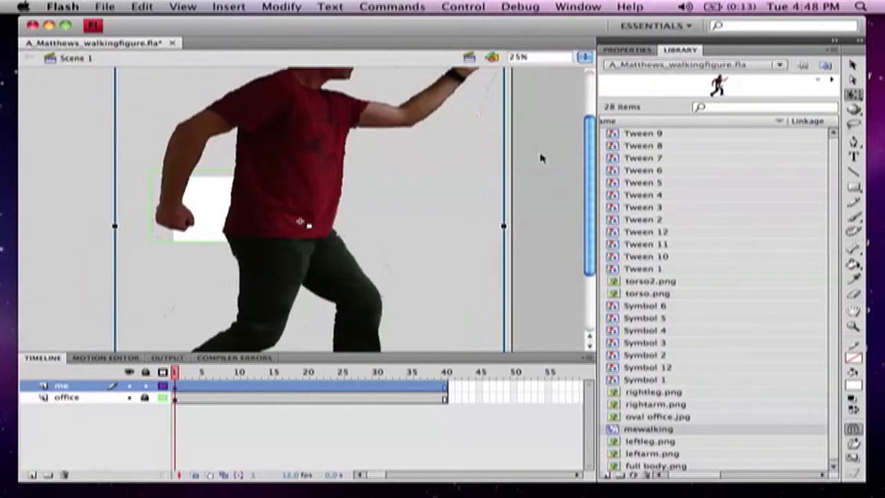
drag(591, 197, 607, 153)
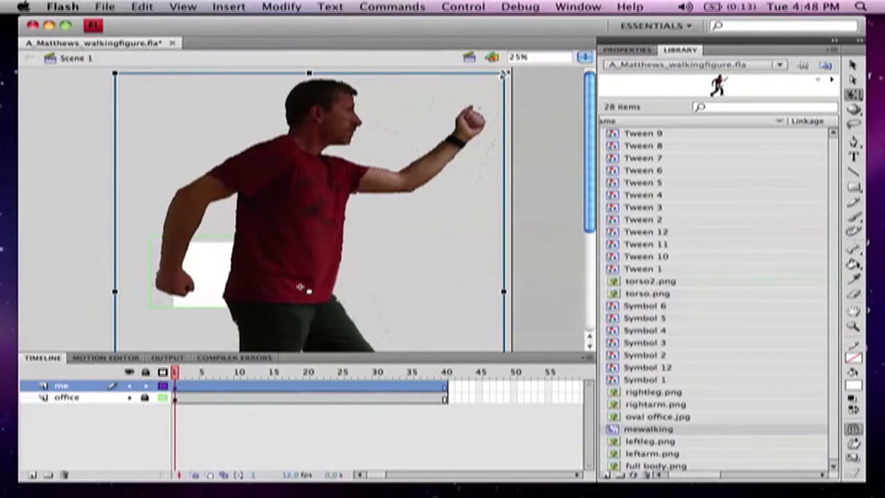
drag(505, 73, 361, 270)
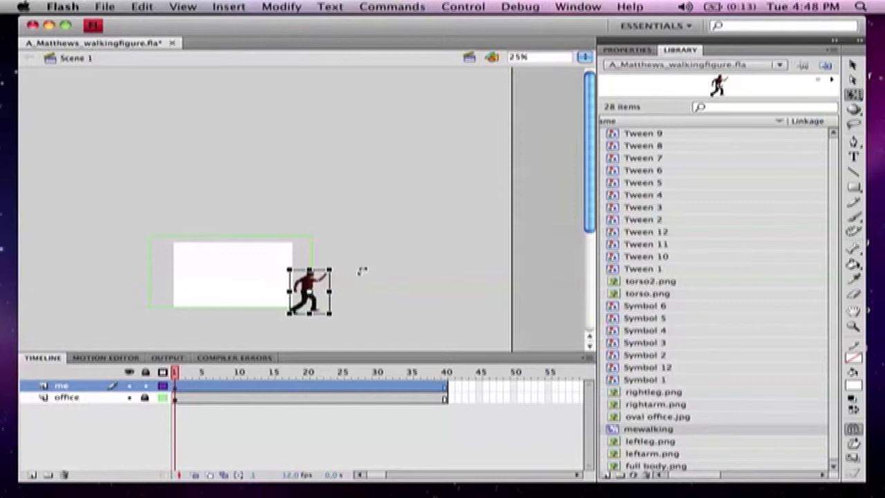
Step: Show the office photo in full, move the figure to its left side and resize it to match the standing men
click(163, 398)
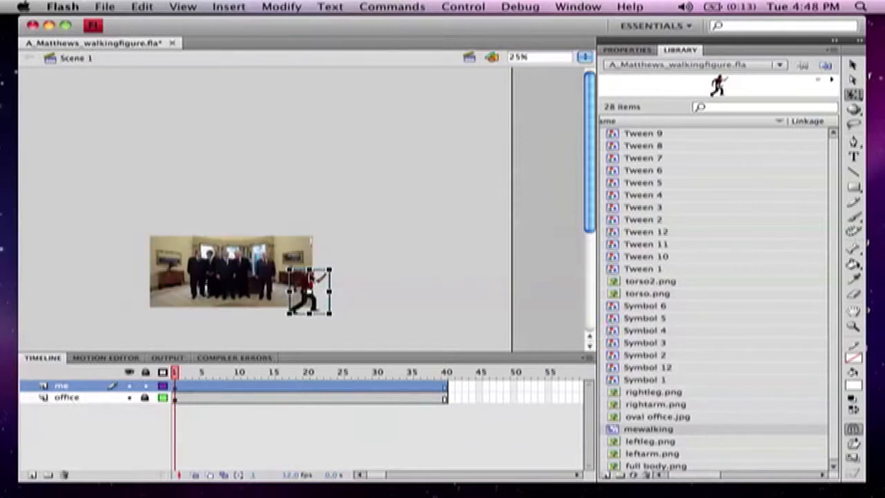
drag(314, 280, 181, 270)
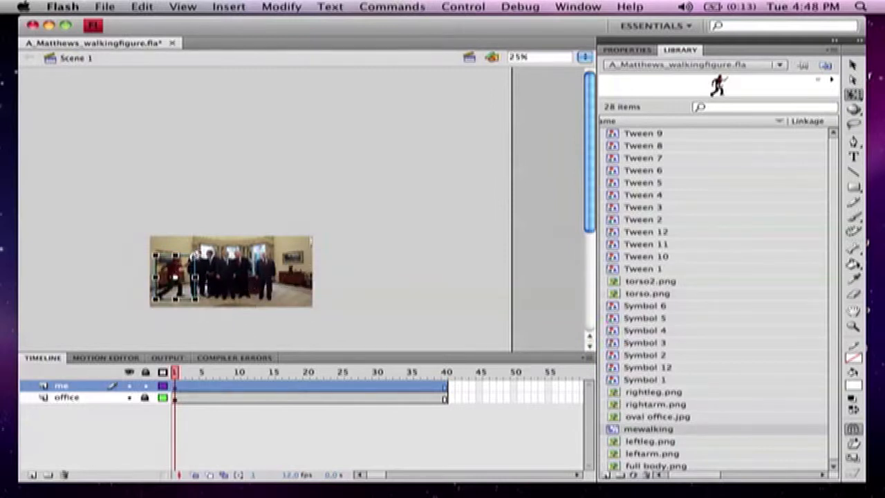
drag(196, 255, 202, 246)
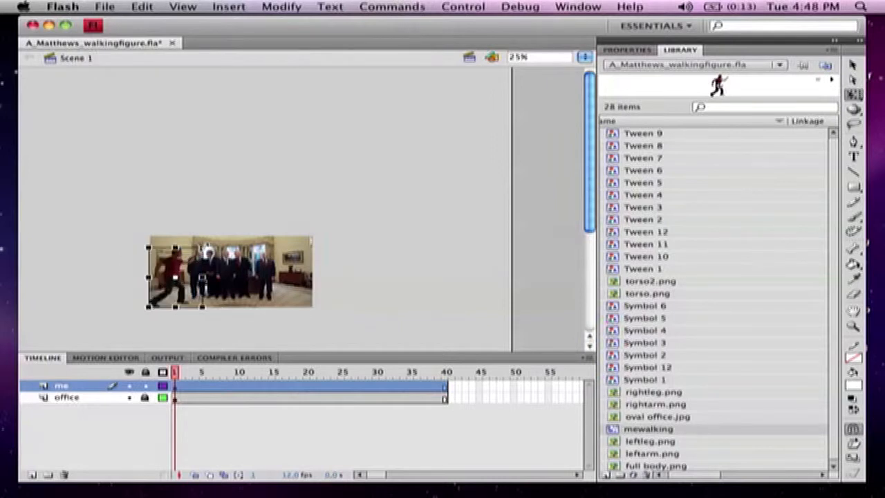
key(super+z)
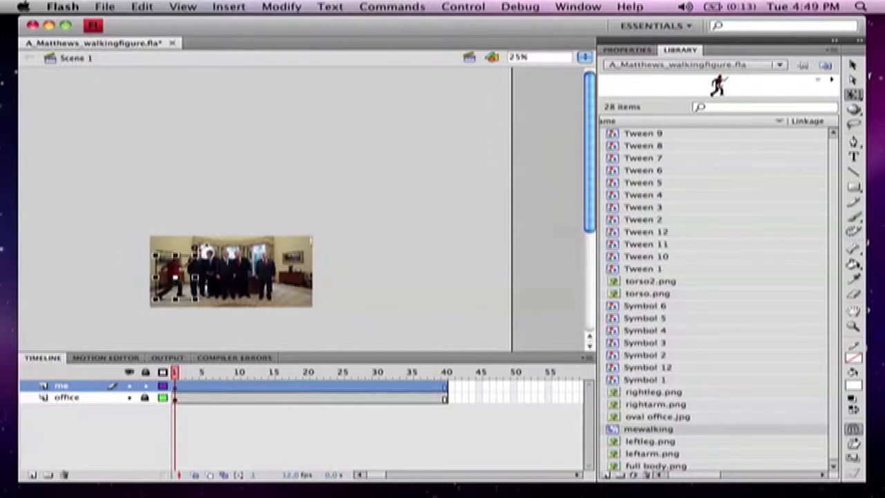
key(super+y)
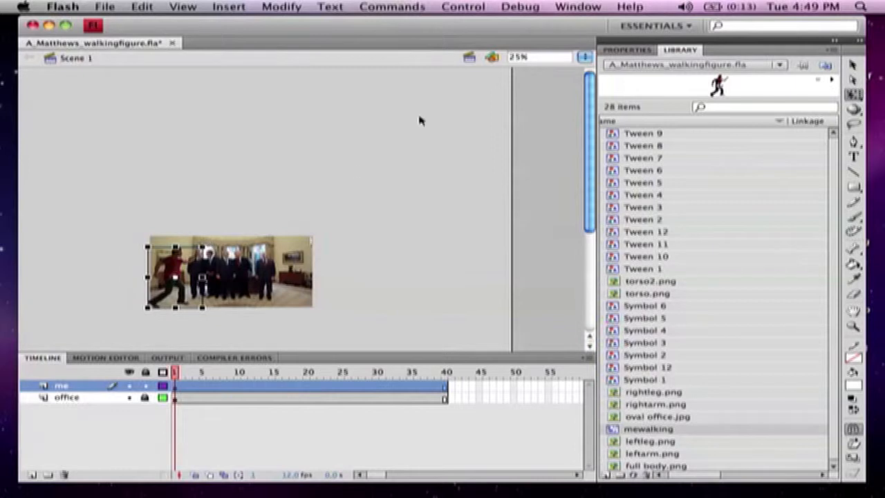
click(585, 60)
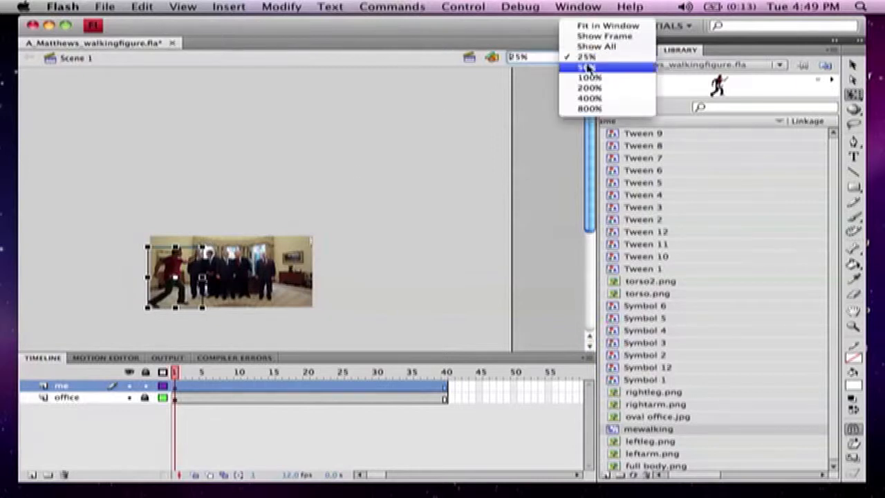
click(589, 70)
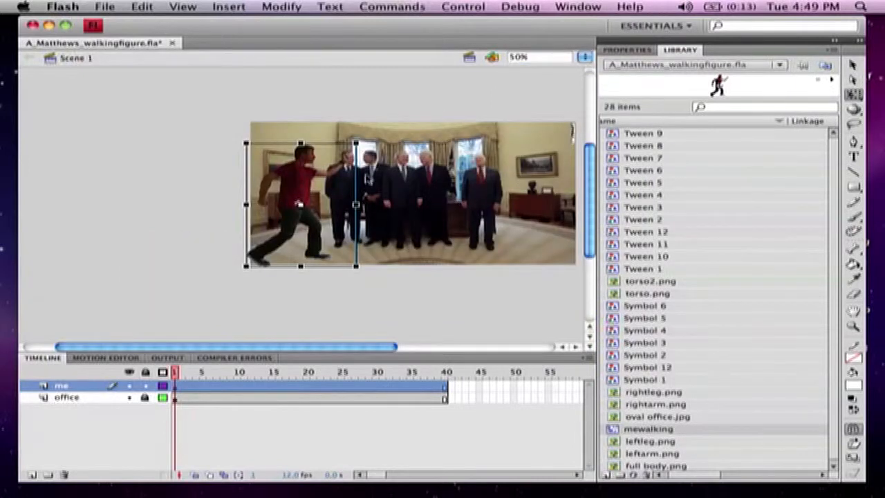
drag(354, 143, 353, 148)
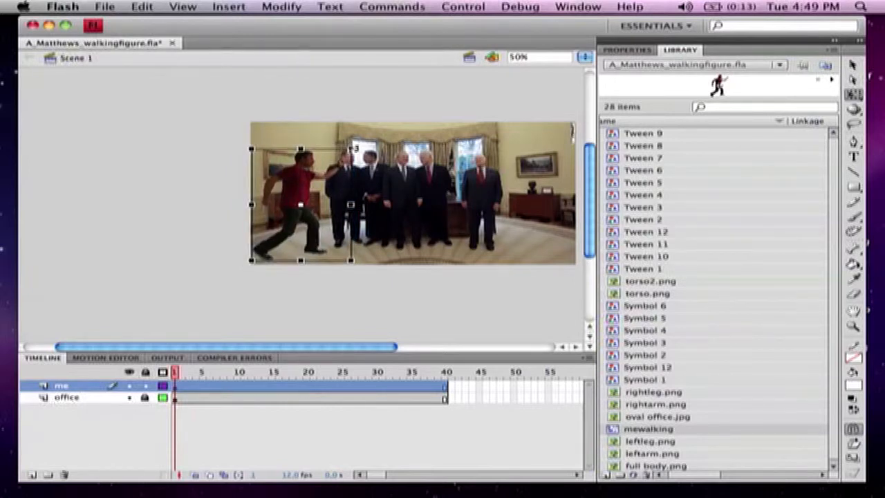
Step: Display the office layer as outlines and move the figure completely off the stage's left edge at frame 1
drag(305, 177, 280, 177)
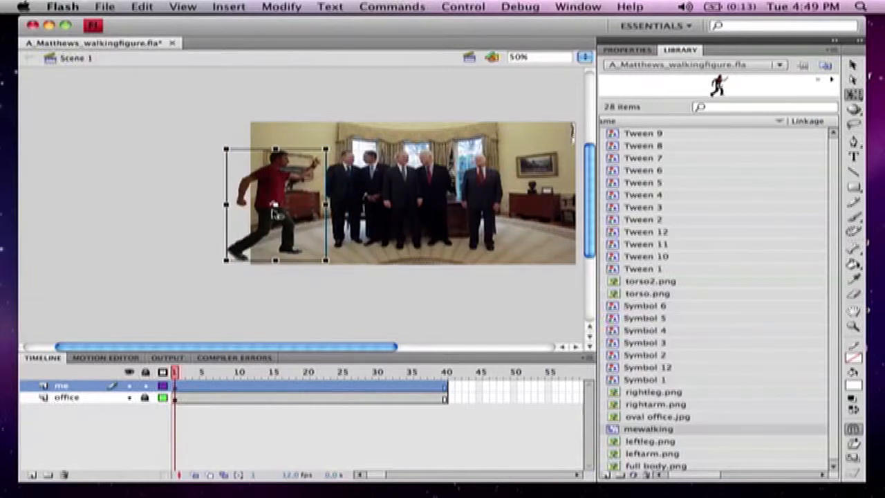
click(163, 398)
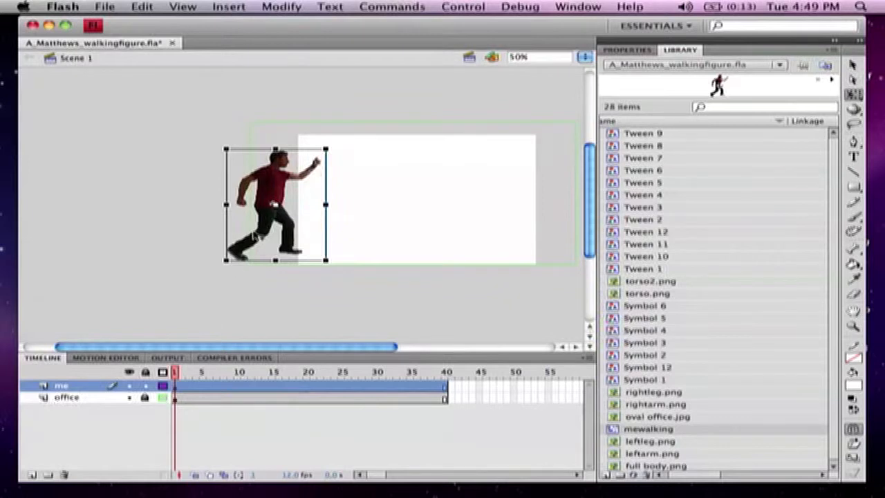
drag(276, 191, 229, 188)
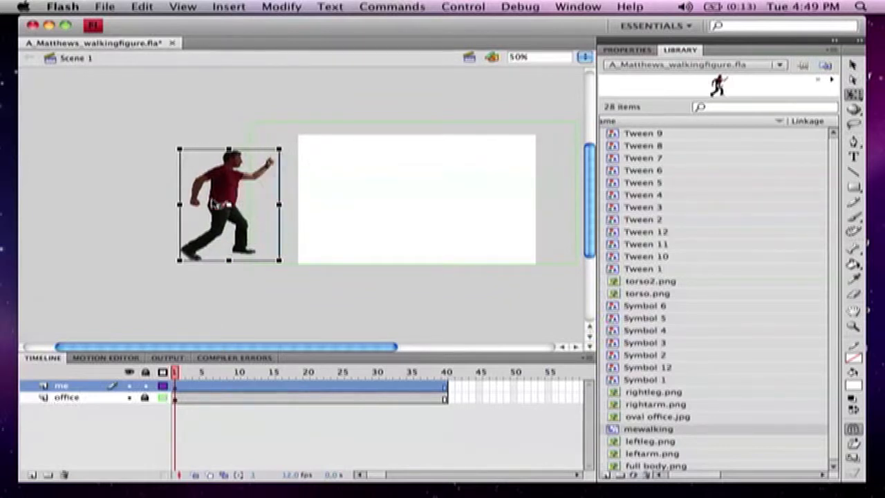
Step: Insert a keyframe at frame 40 of the me layer and move the figure horizontally just past the stage's right edge
click(351, 389)
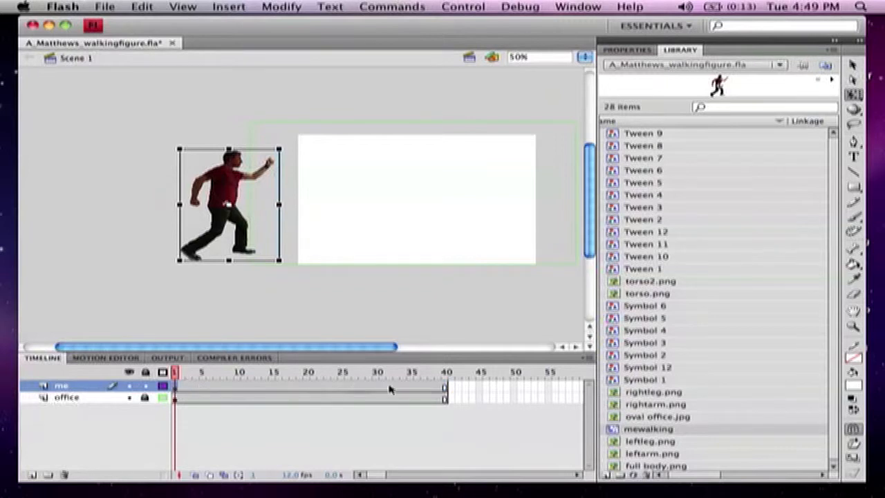
right_click(446, 389)
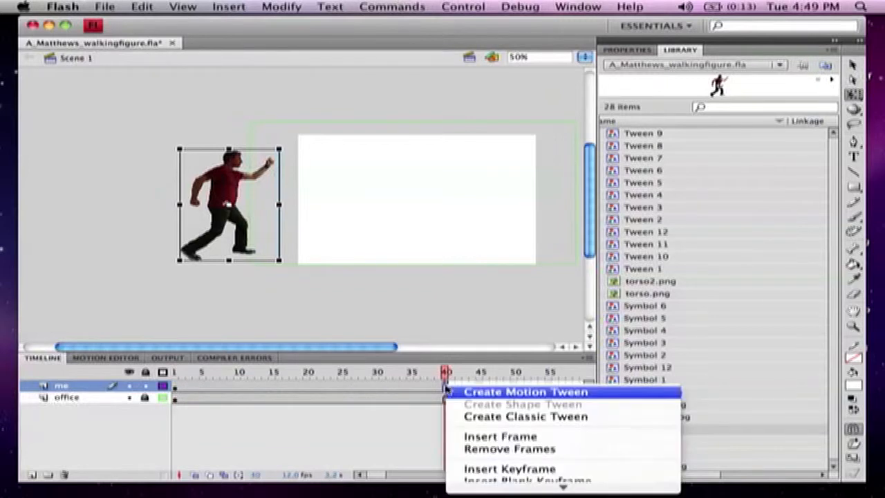
click(475, 468)
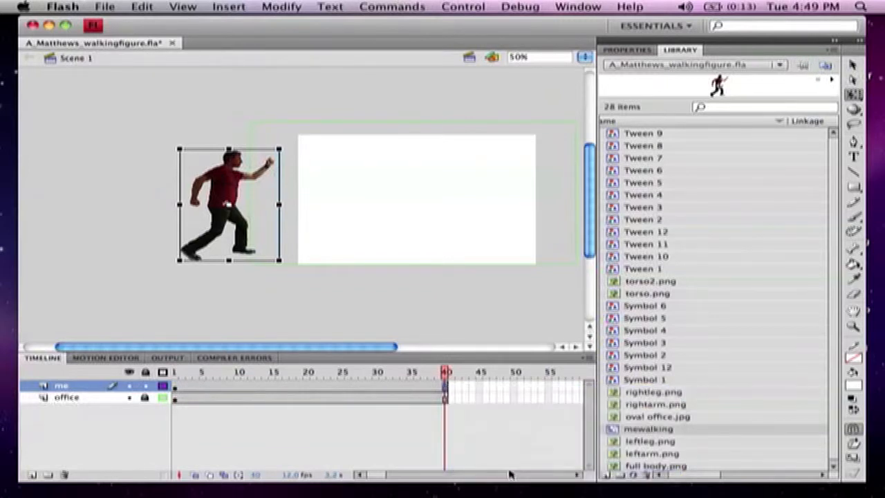
drag(220, 188, 574, 188)
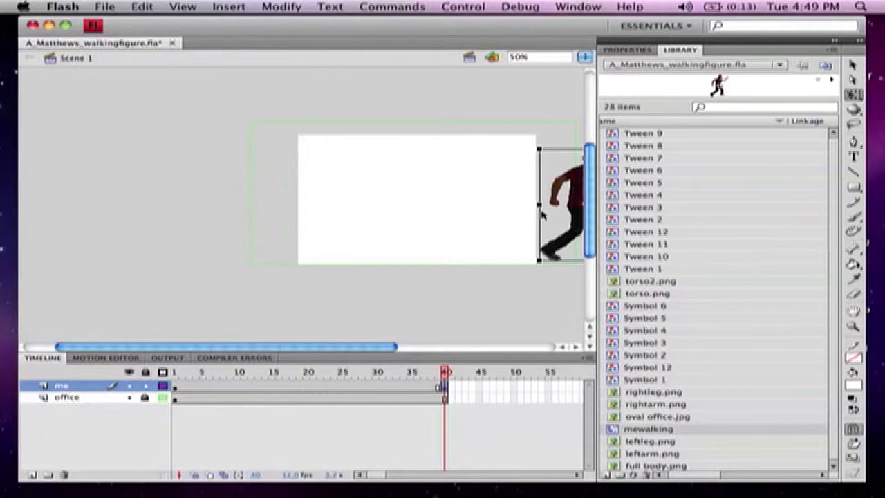
Step: Create a classic tween between the me layer's keyframes at frames 1 and 40, and return to frame 1
right_click(306, 389)
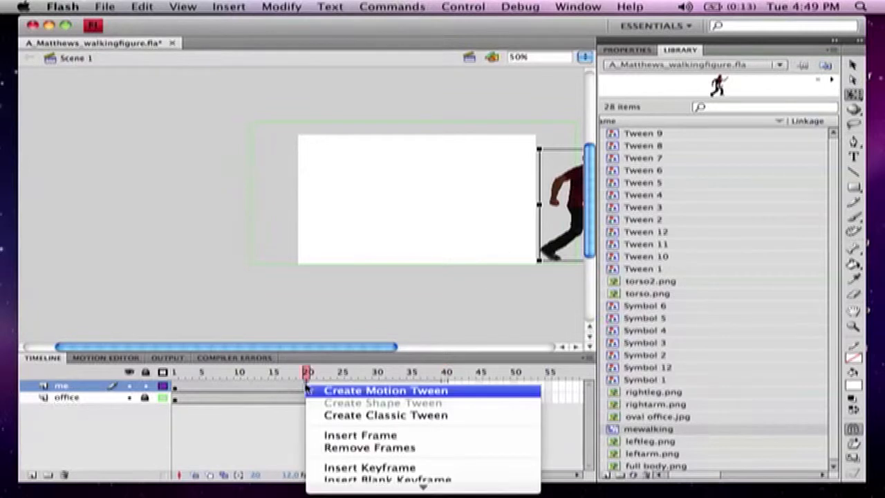
click(354, 415)
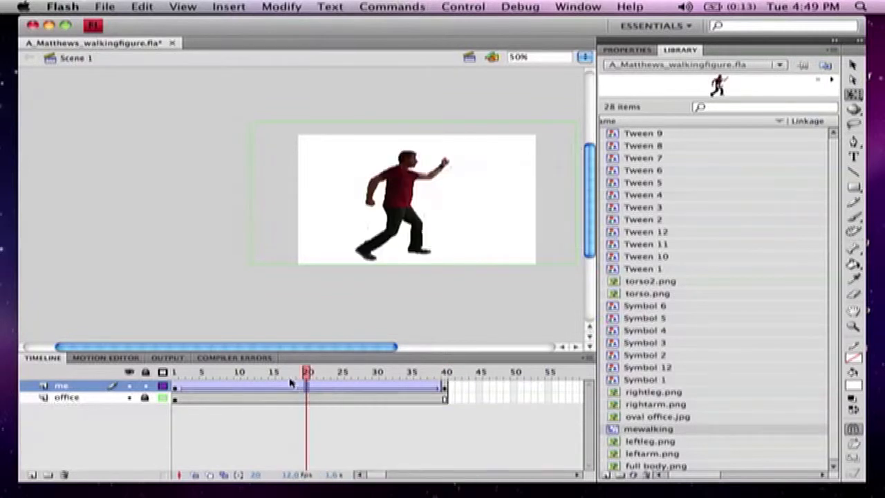
drag(307, 373, 146, 382)
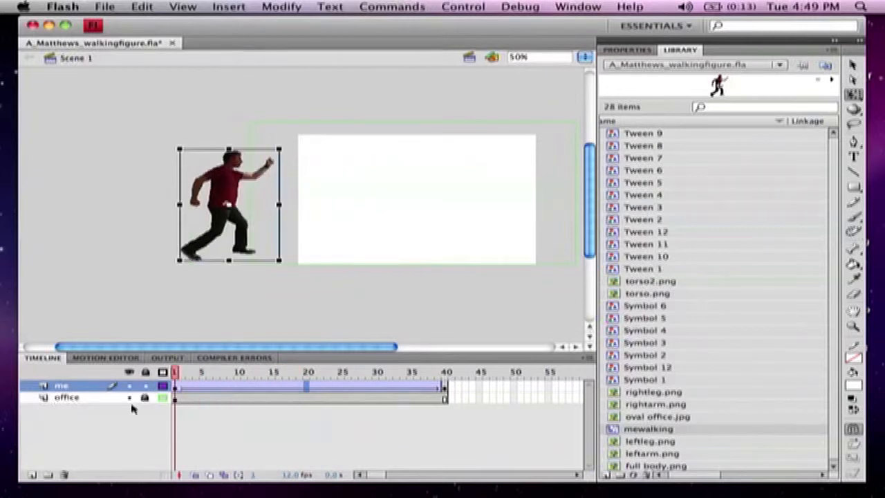
Step: Turn off the office layer's outline display, and preview the walk by scrubbing through to frame 40 and testing the movie
click(163, 398)
drag(176, 373, 502, 377)
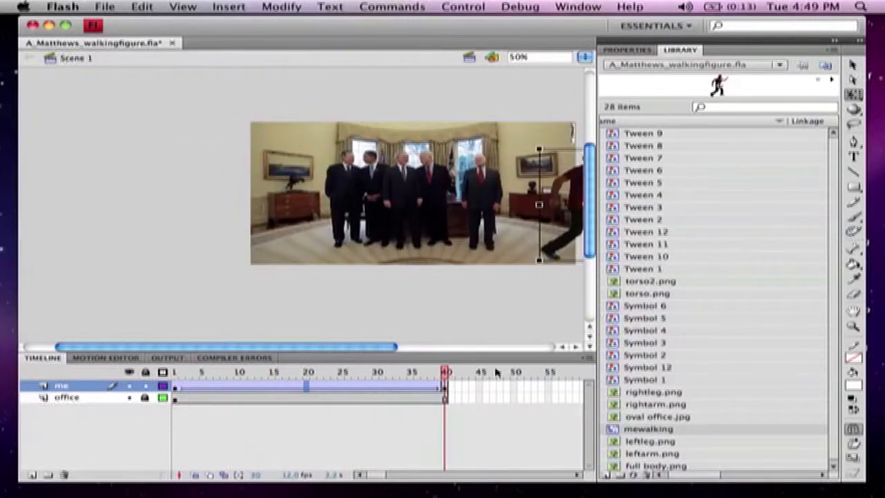
click(474, 8)
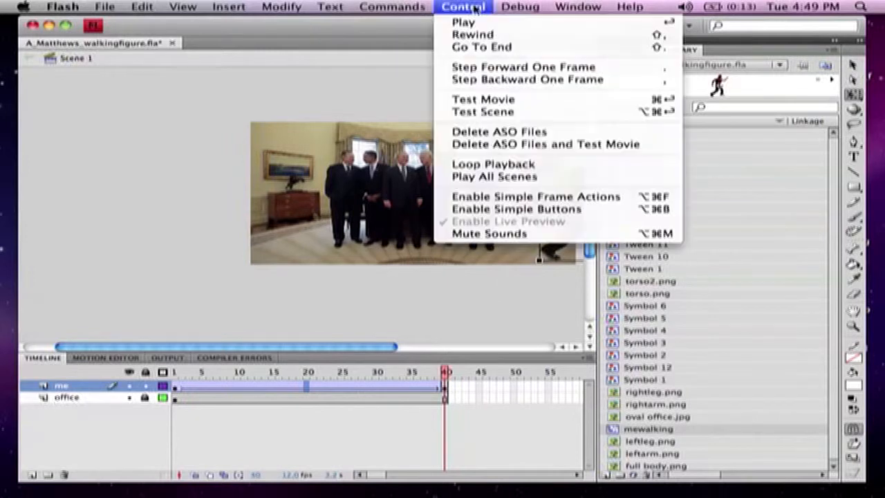
click(489, 100)
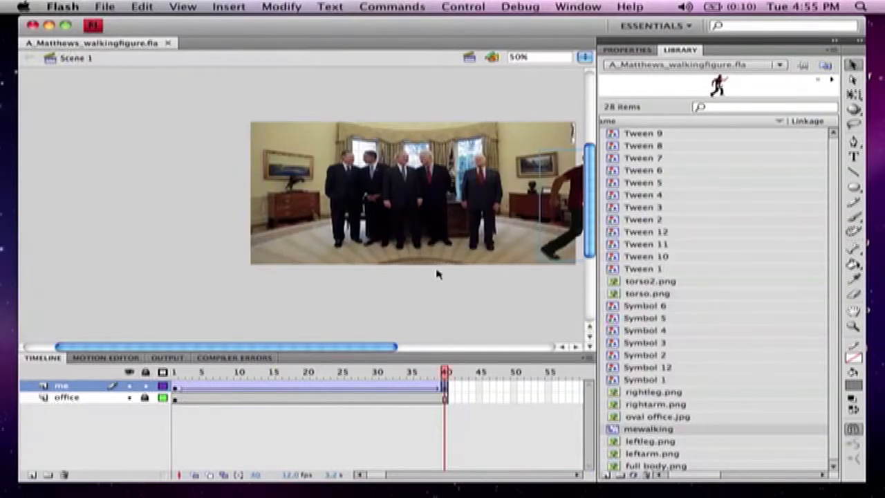
Step: Create a new movie clip symbol named crowdofme
click(228, 6)
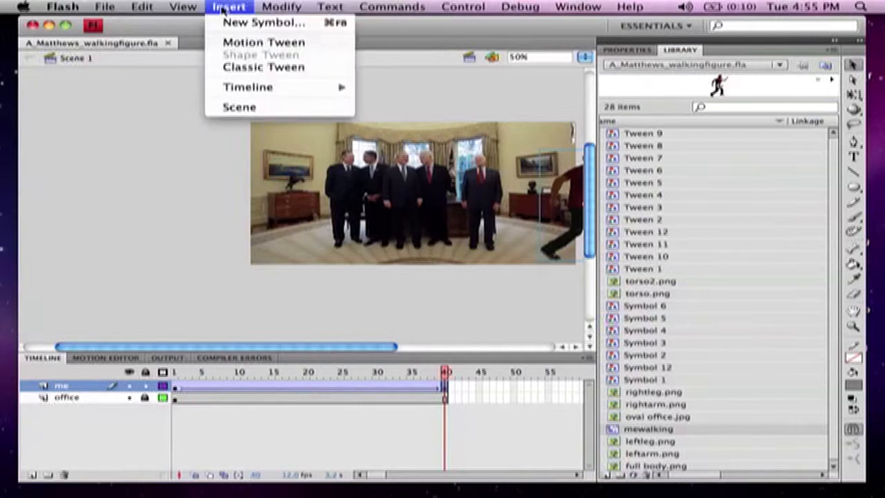
click(228, 23)
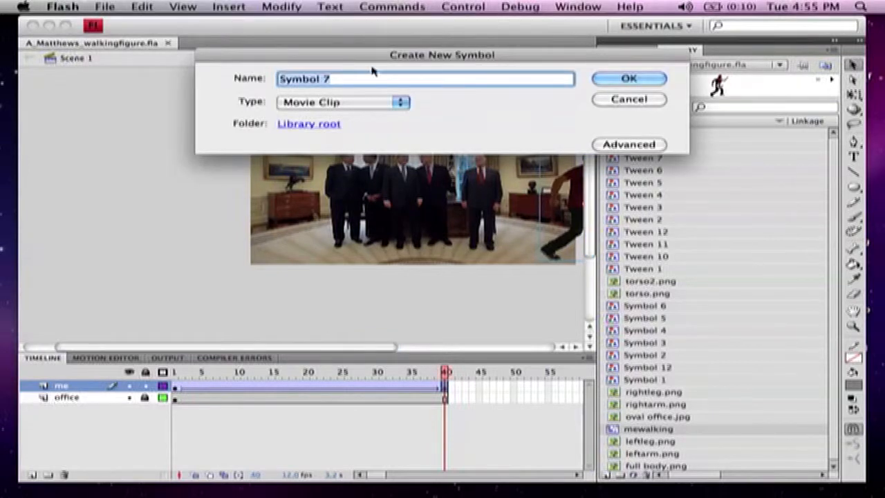
text(crow)
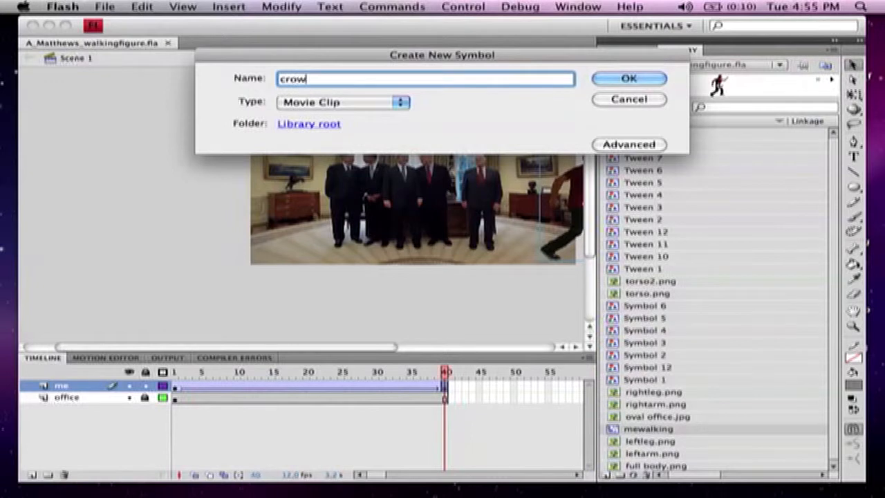
text(dofme)
click(629, 79)
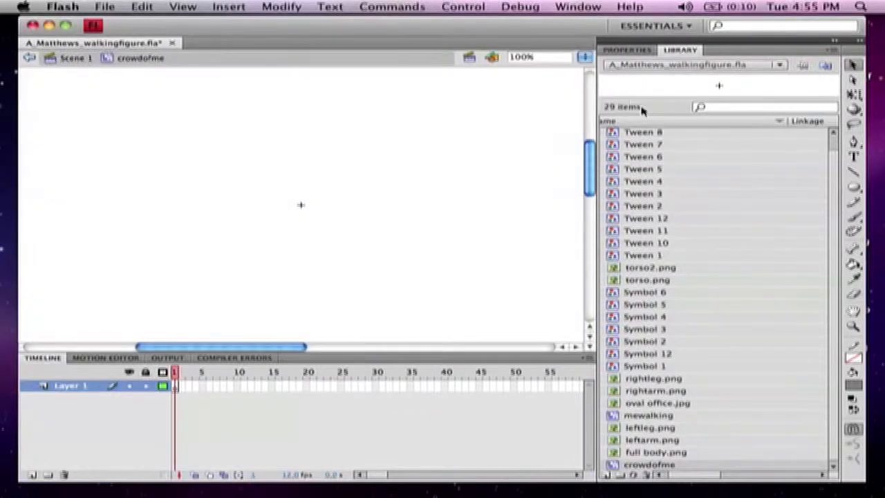
Step: Place an instance of mewalking in the crowdofme symbol and view it at 25%
drag(619, 418, 178, 200)
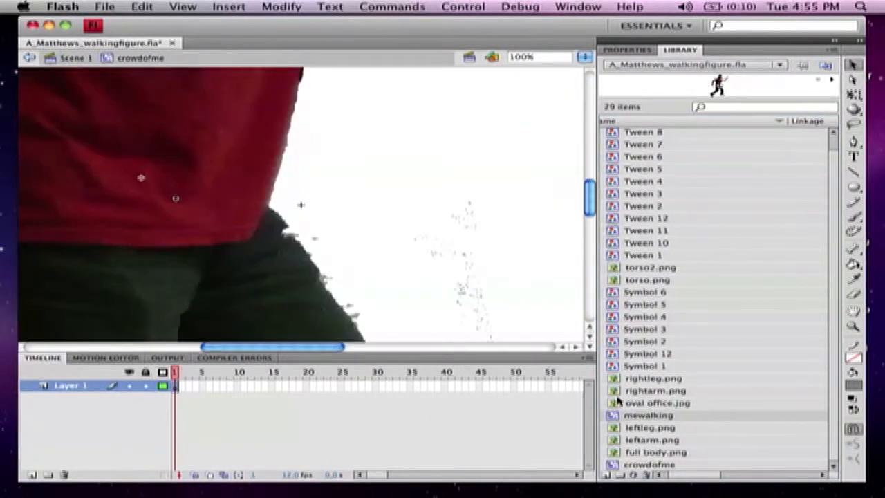
click(585, 58)
click(590, 40)
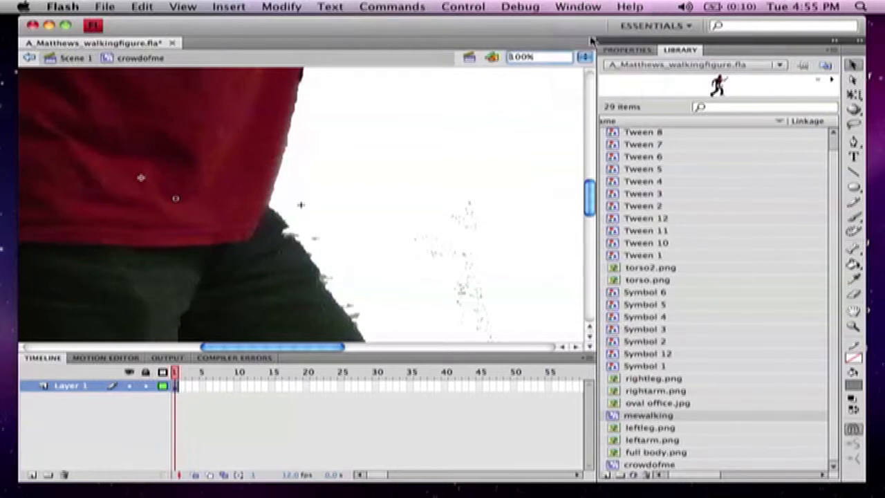
Step: Create another new movie clip symbol named mewalkingsmall
click(228, 7)
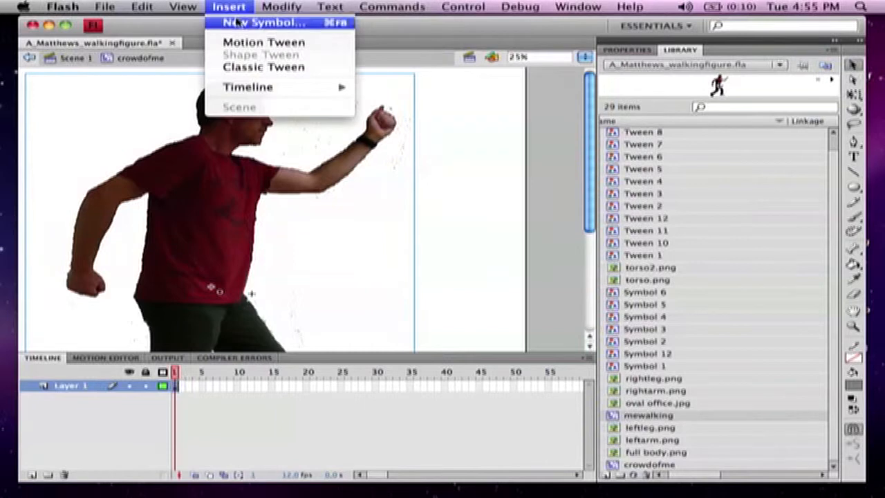
click(233, 23)
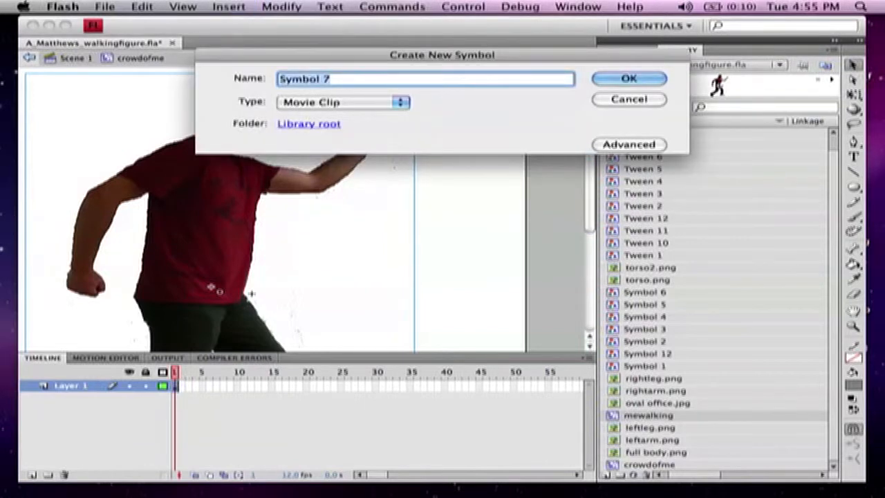
text(mewal)
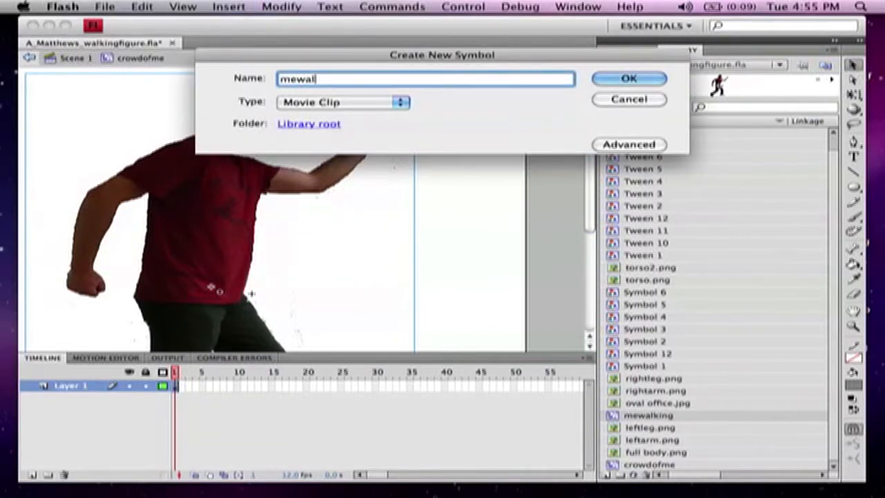
text(kingsmall)
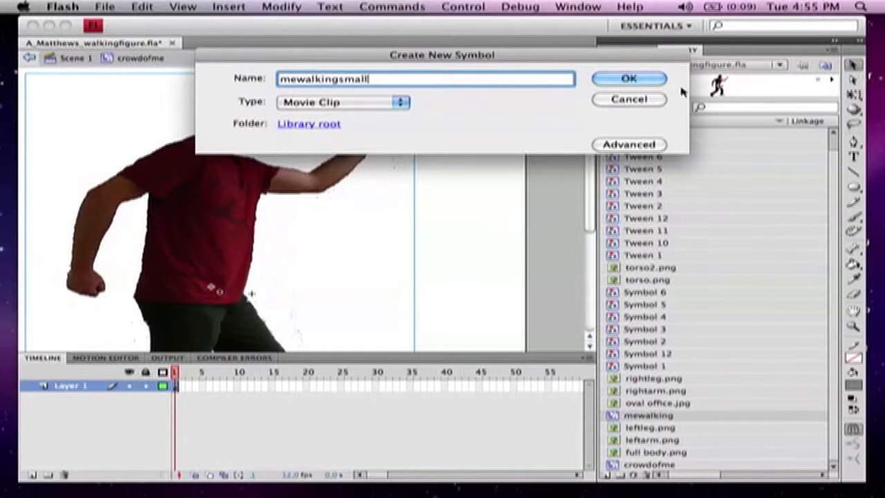
click(628, 79)
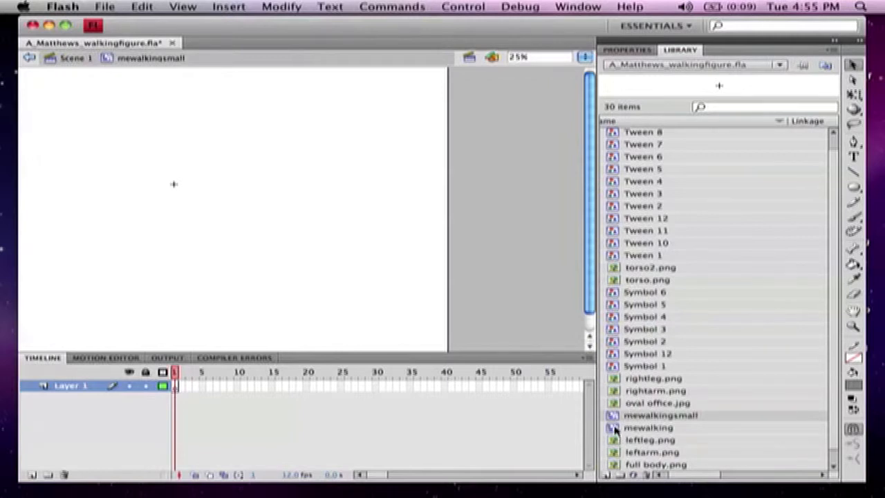
Step: Place a mewalking instance in the mewalkingsmall symbol and scale it down proportionally to a small fraction of its size
drag(615, 428, 261, 266)
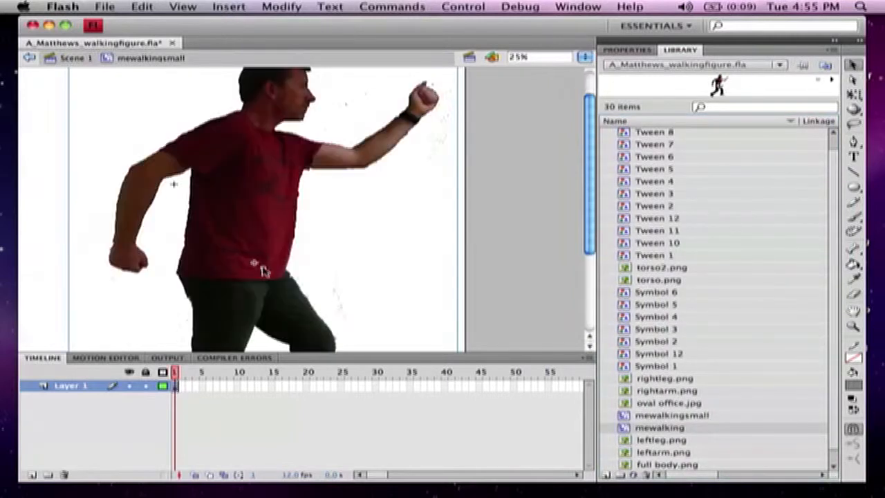
scroll(587, 183, up, 2)
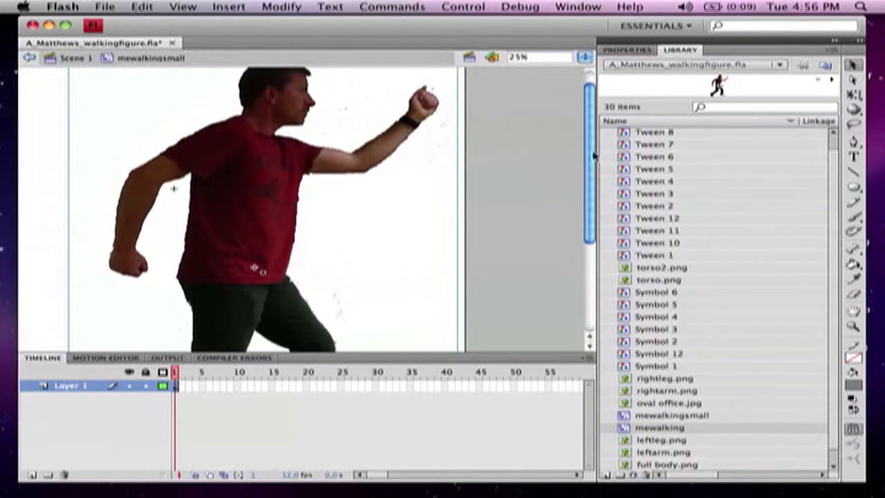
click(852, 95)
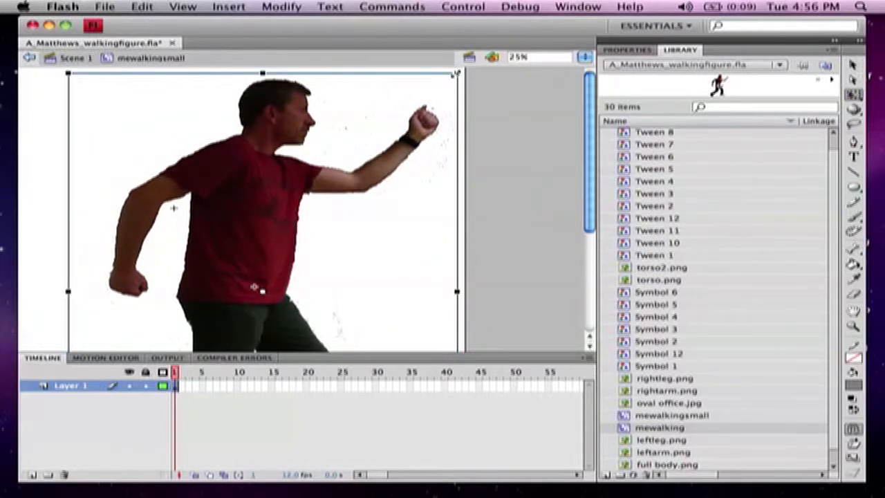
drag(456, 73, 284, 260)
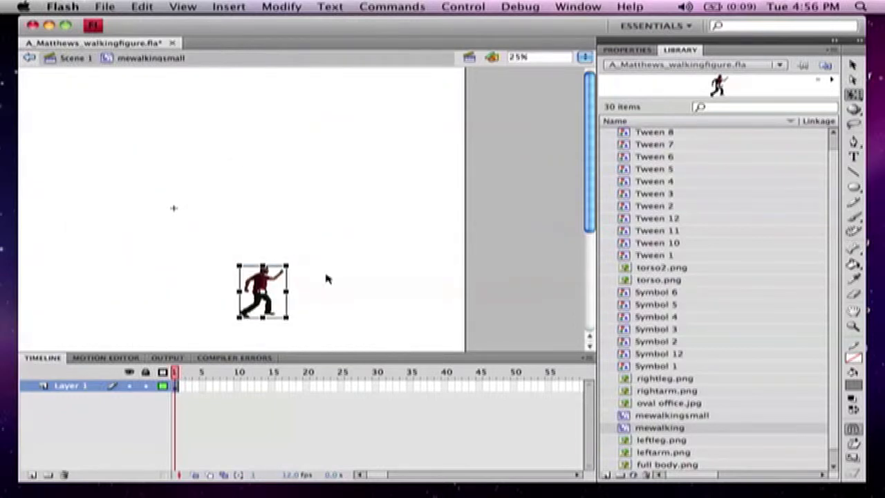
Step: Open the crowdofme symbol and replace its oversized figure with an instance of mewalkingsmall
scroll(624, 456, down, 1)
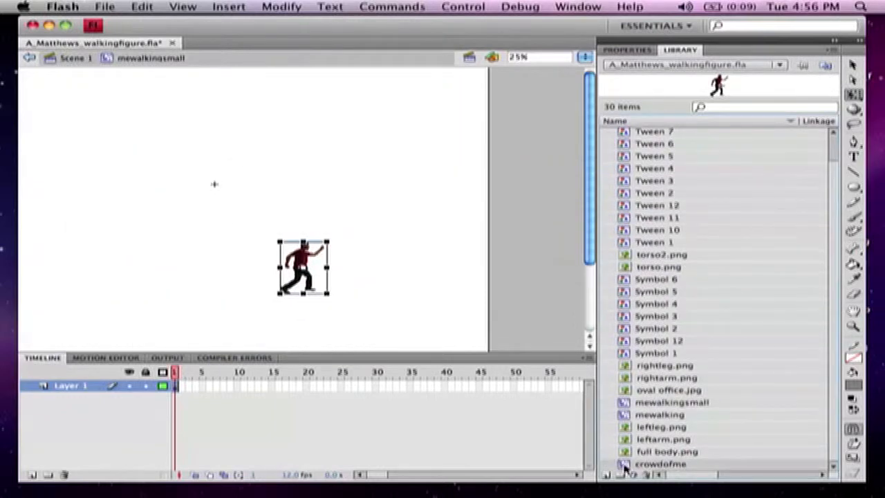
double_click(624, 466)
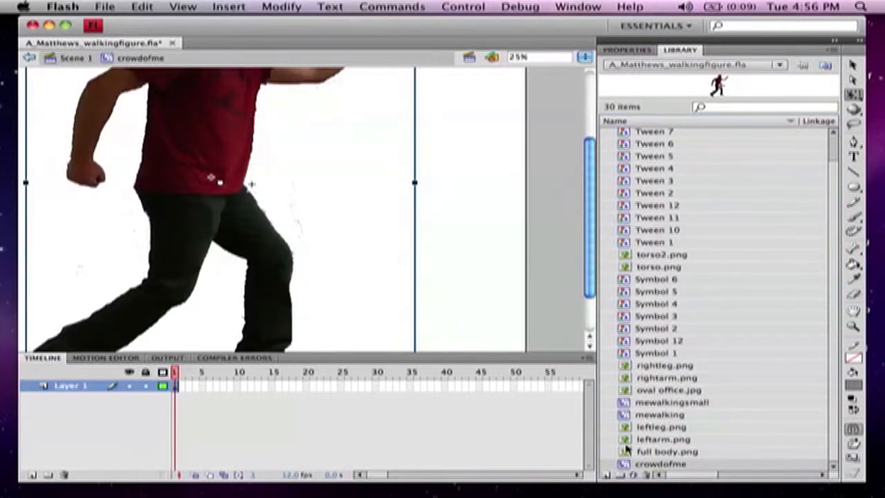
key(super+x)
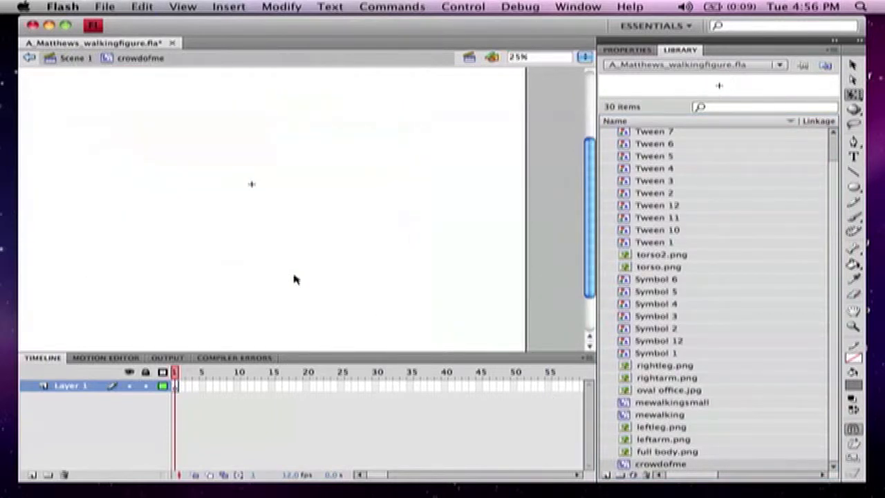
drag(624, 403, 287, 269)
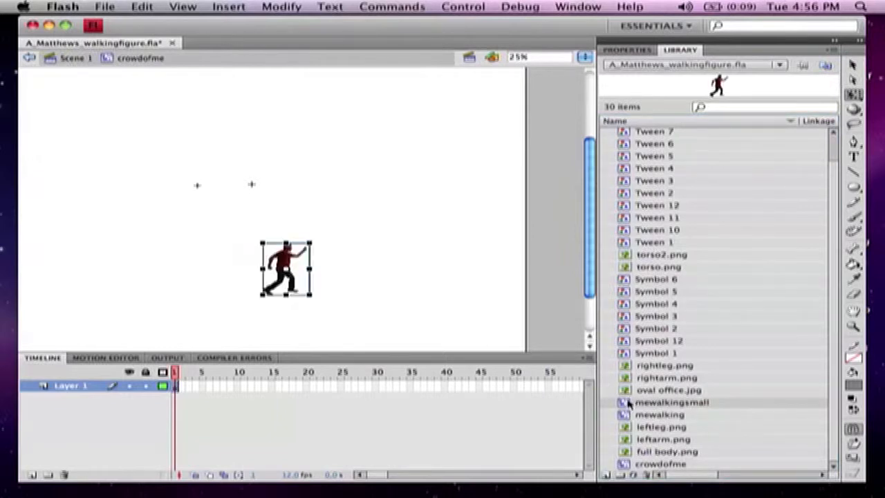
Step: Add five more mewalkingsmall figures to crowdofme and arrange them in a row around the first one
key(super+v)
drag(635, 403, 178, 284)
drag(628, 408, 365, 284)
drag(624, 403, 239, 292)
drag(627, 404, 323, 290)
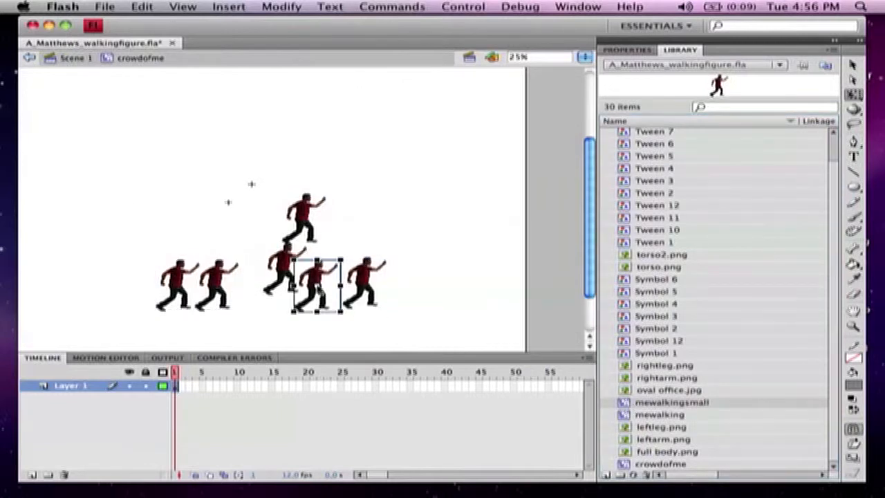
drag(304, 218, 271, 282)
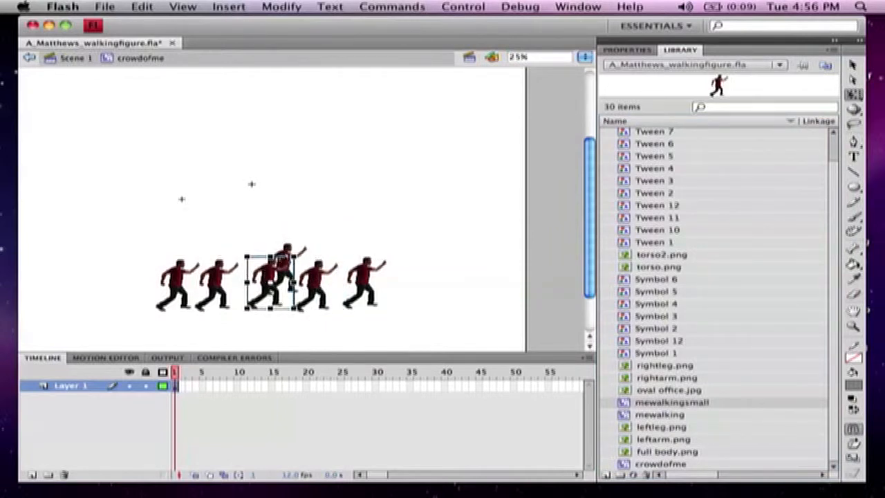
Step: At 100% zoom, enlarge the front middle figure slightly and lower the figure behind it to stand closer to the row
click(584, 58)
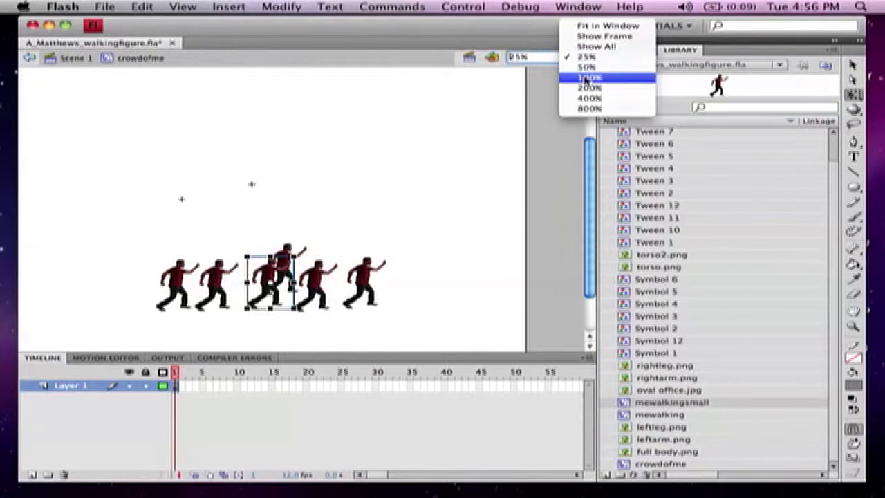
click(588, 77)
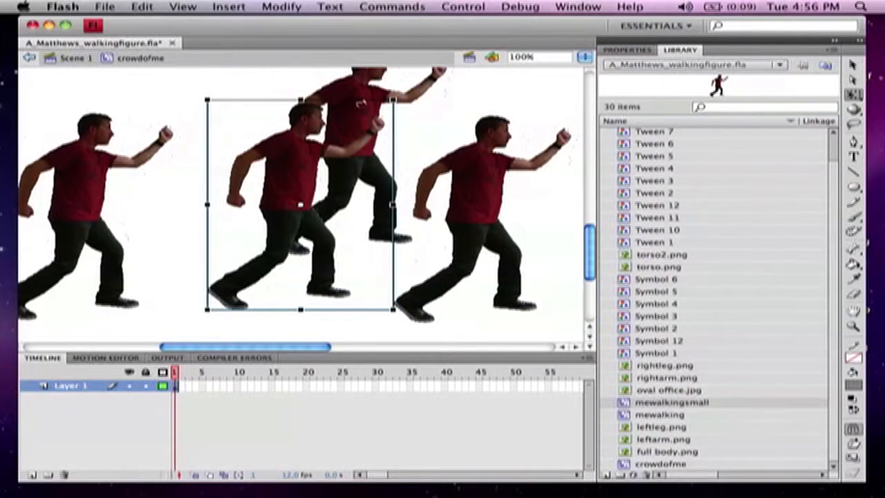
drag(392, 100, 401, 92)
click(362, 86)
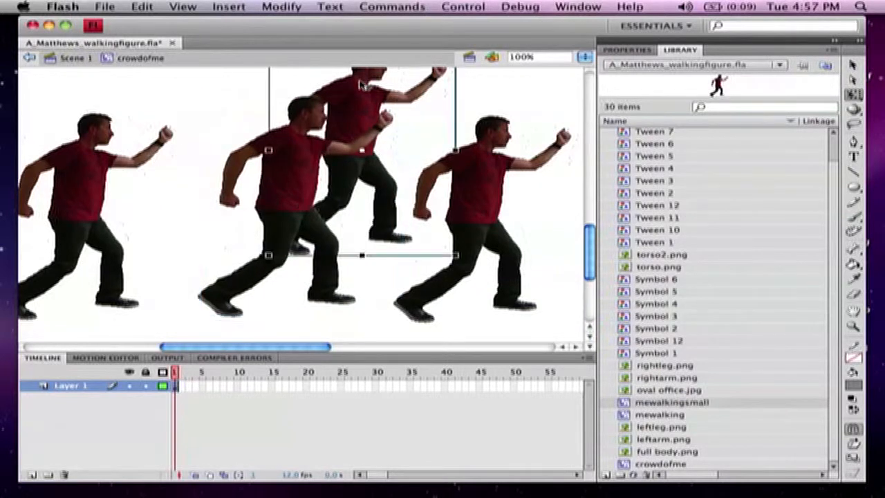
drag(363, 84, 355, 126)
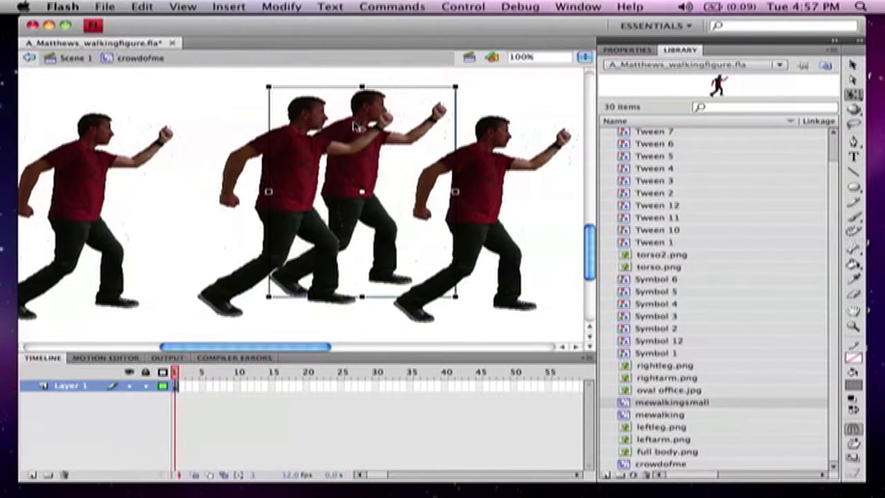
Step: Enlarge the figures on either side of the middle pair proportionally so the crowd varies in size
click(486, 173)
drag(578, 112, 599, 99)
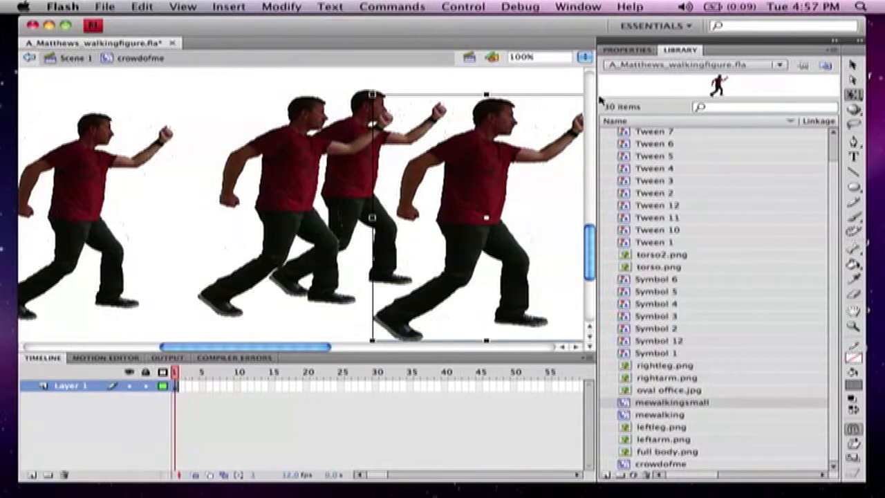
click(98, 181)
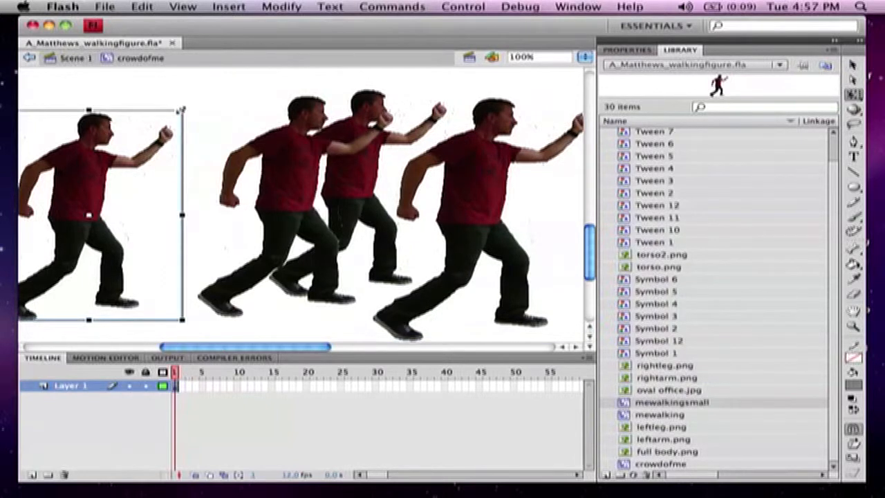
drag(182, 110, 205, 85)
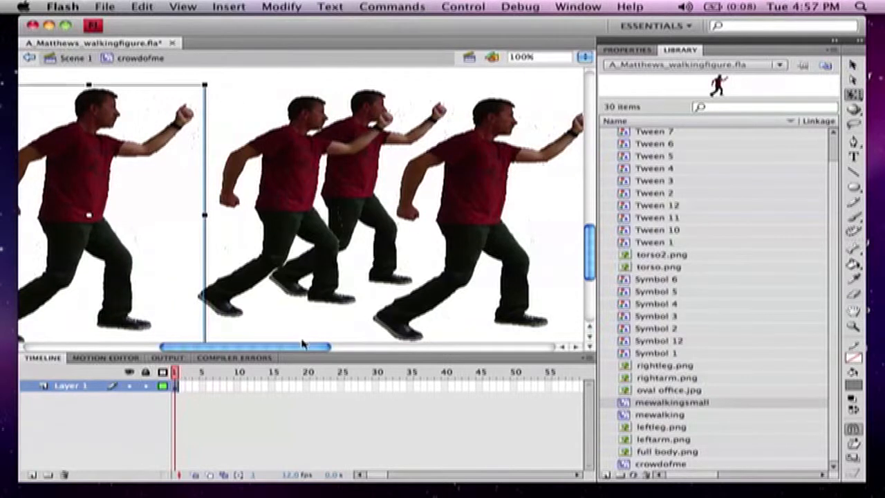
drag(301, 347, 355, 349)
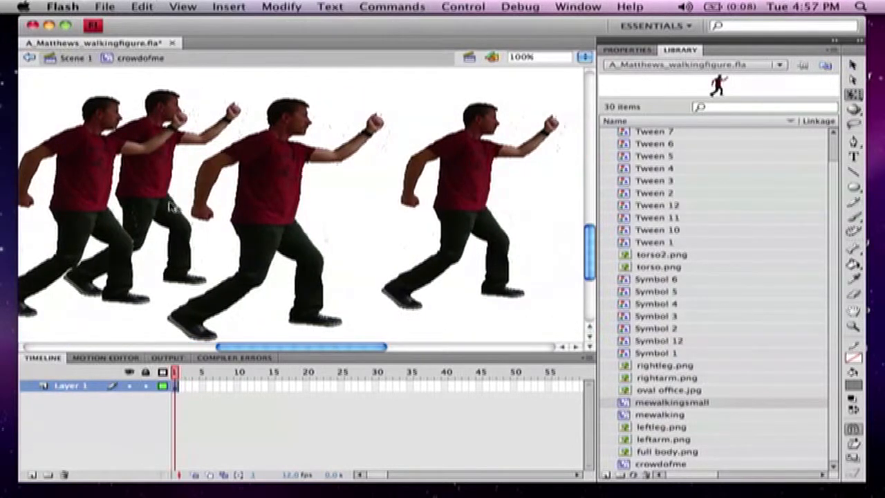
Step: Return to Scene 1, add a new layer above the me layer and name it crowd
click(69, 59)
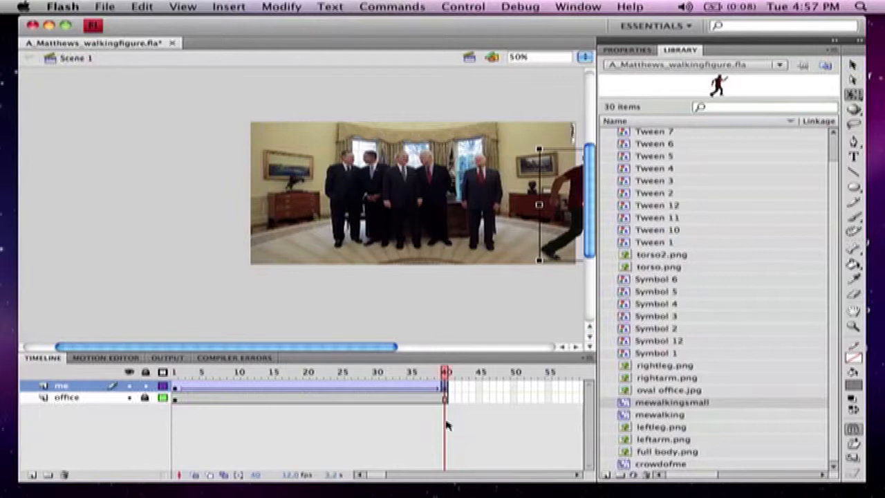
click(33, 474)
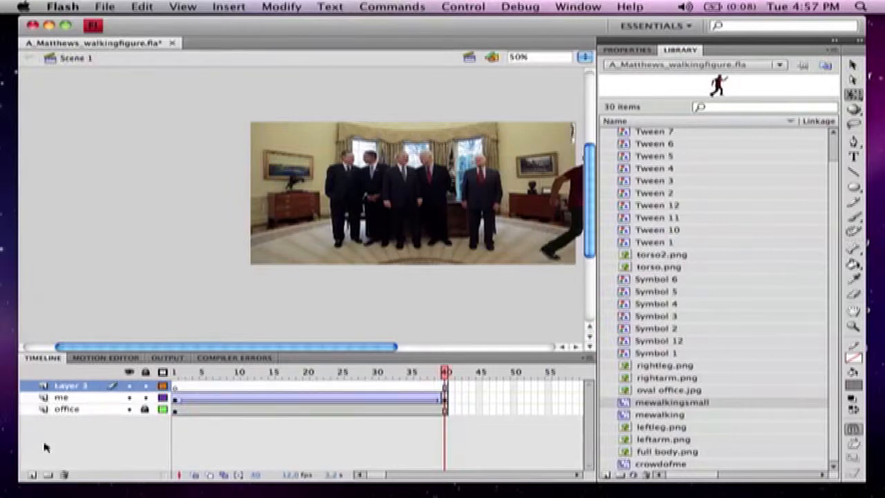
click(71, 388)
double_click(71, 388)
text(crowd)
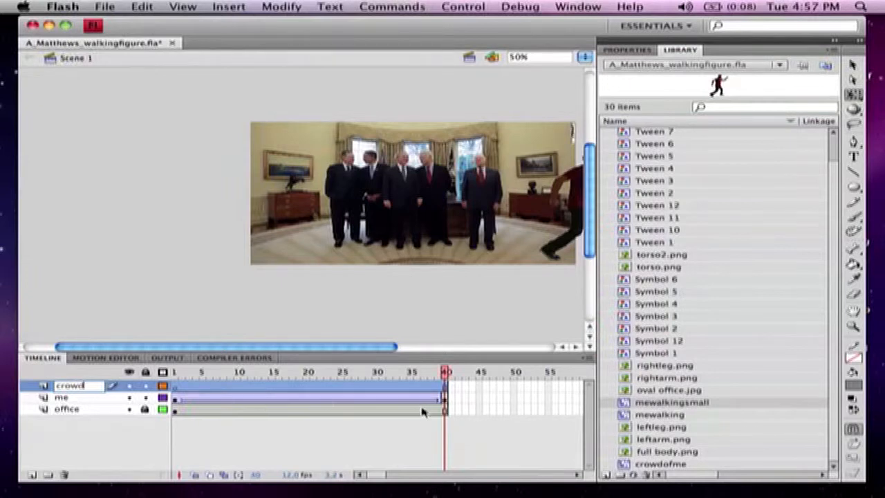
Step: Confirm the crowd layer's name and extend the office and crowd layers to frame 84
key(Return)
click(444, 410)
drag(446, 412, 268, 418)
mouse_move(393, 475)
mouse_down()
mouse_move(378, 476)
mouse_move(384, 481)
mouse_up()
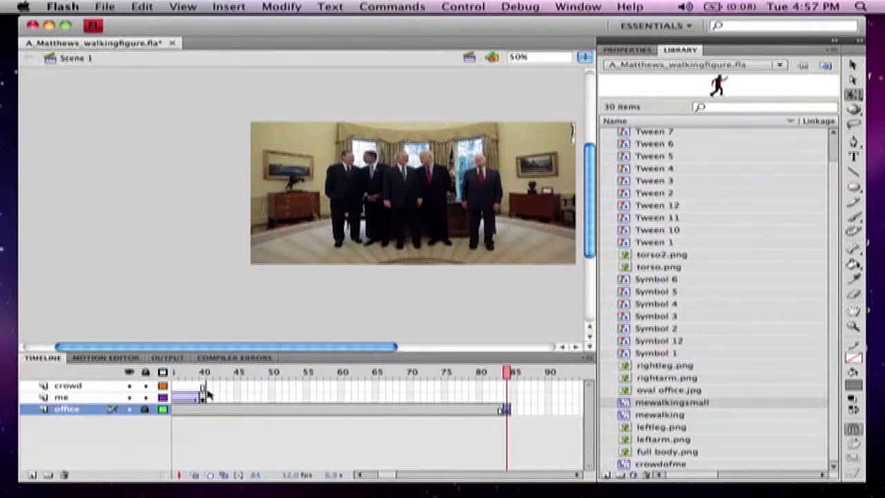
drag(202, 389, 503, 387)
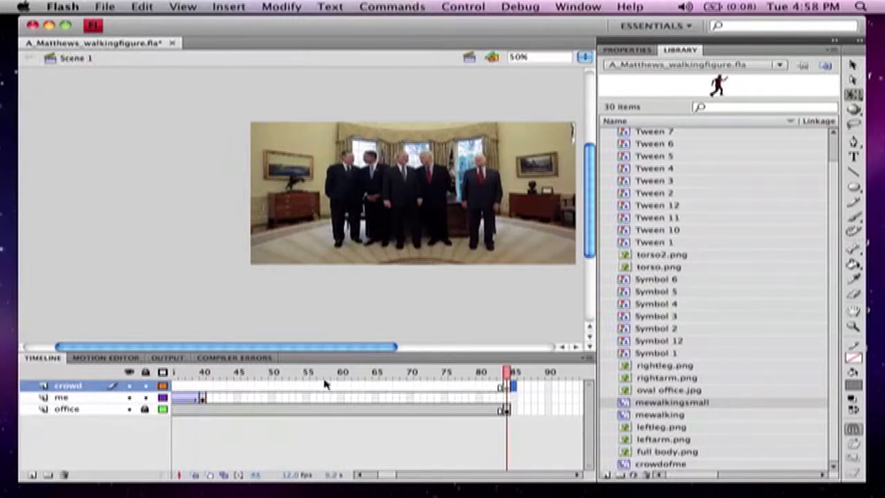
Step: Insert a blank keyframe at frame 40 of the crowd layer
click(204, 388)
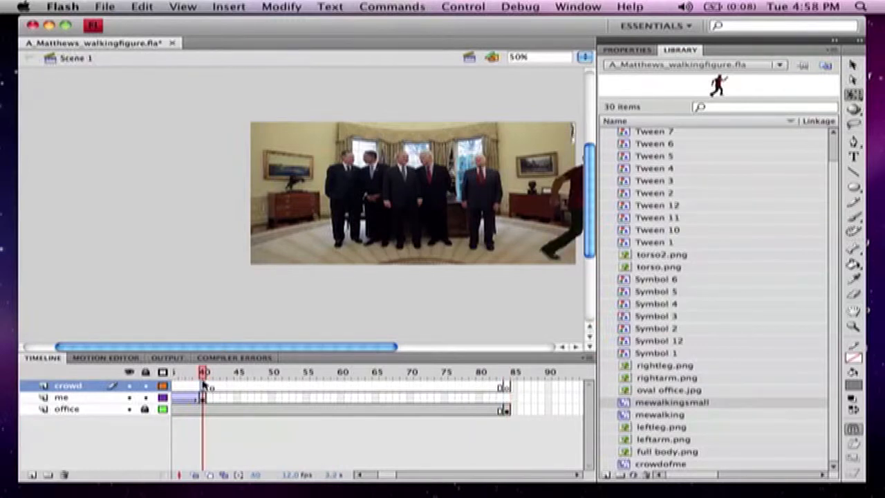
right_click(203, 385)
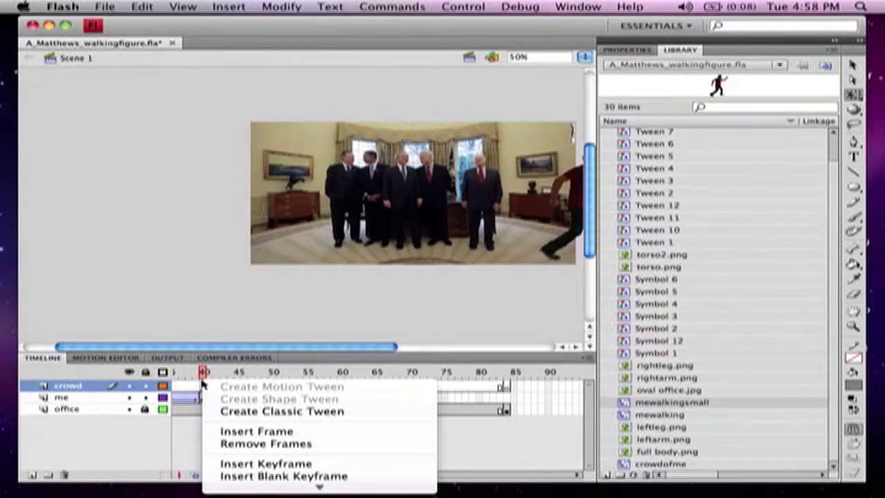
click(236, 476)
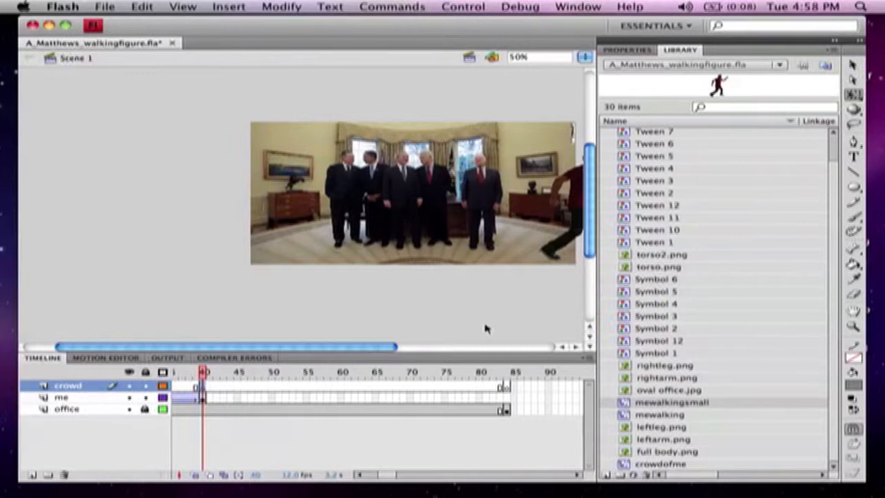
Step: Place crowdofme just outside the stage's left edge, locking the me layer and showing the office layer as outlines
drag(626, 465, 252, 192)
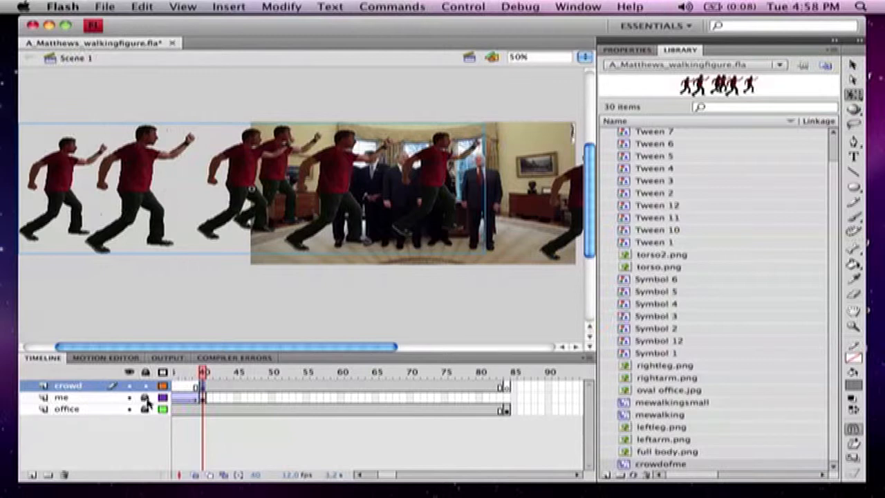
drag(428, 183, 274, 211)
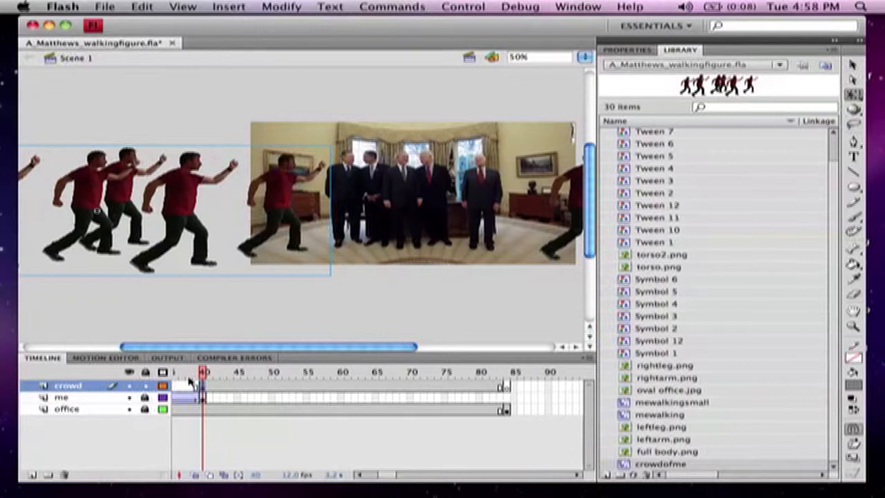
click(163, 410)
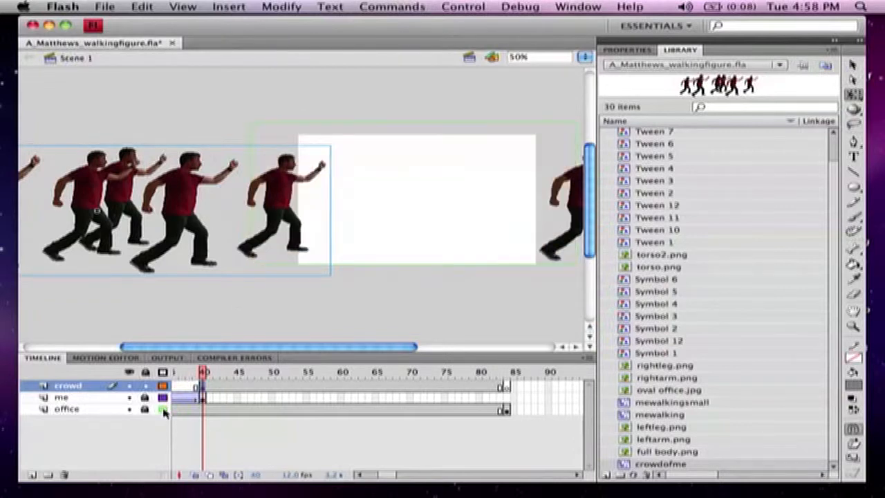
drag(280, 218, 254, 220)
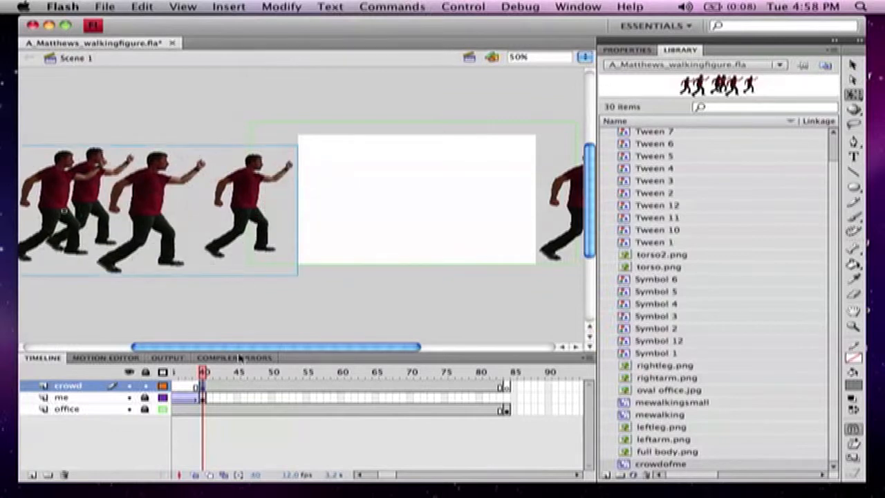
Step: Try to insert a keyframe at frame 84 of the crowd layer and undo it
click(505, 387)
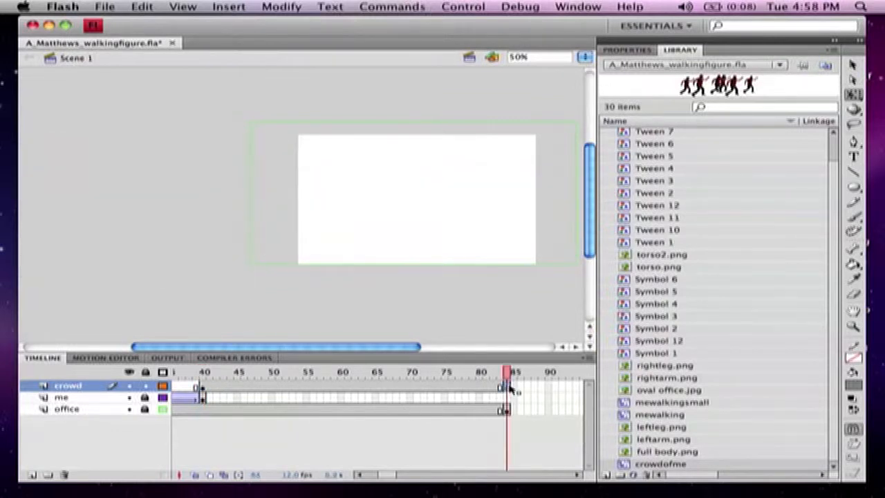
right_click(510, 389)
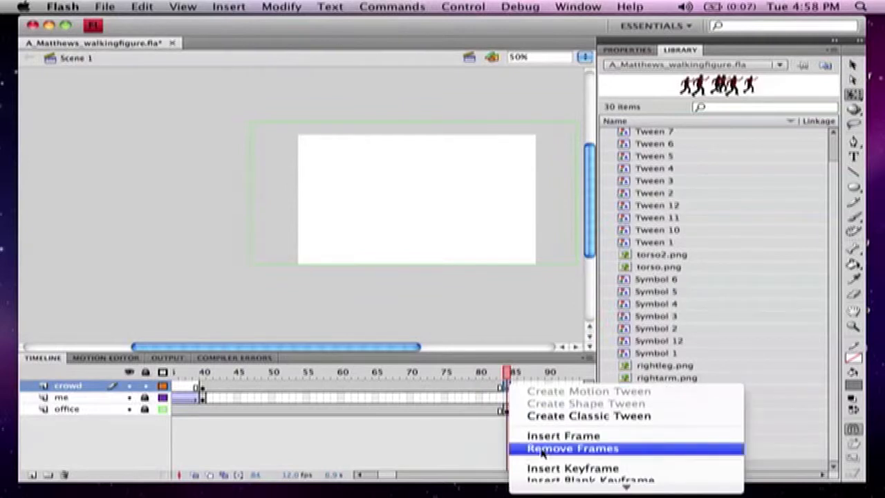
click(548, 472)
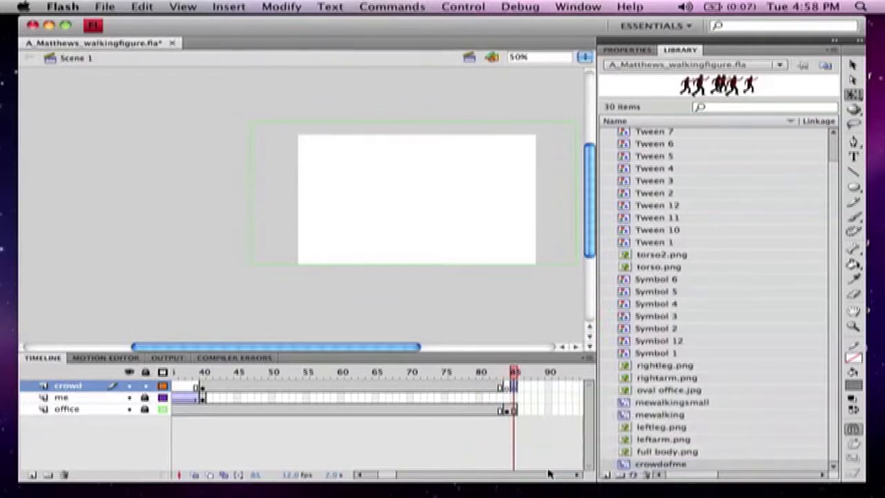
key(super+z)
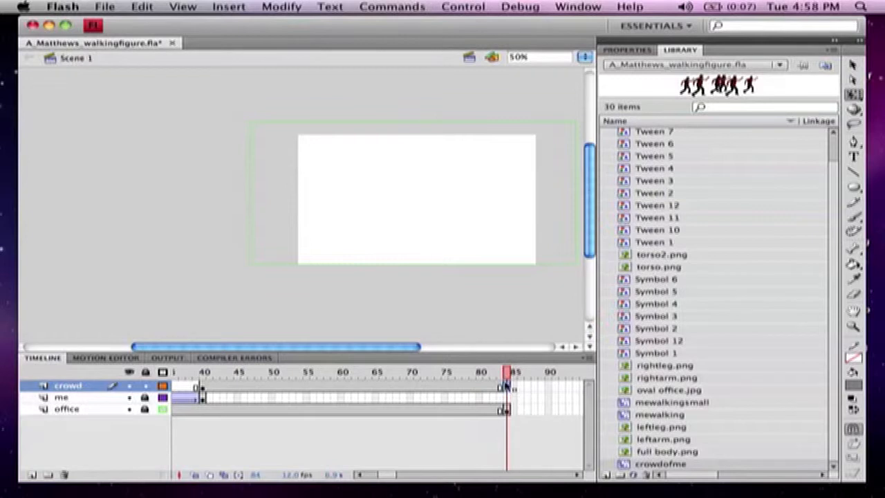
Step: Create a classic tween from frame 40 of the crowd layer and remove that layer's frames after frame 40
right_click(433, 389)
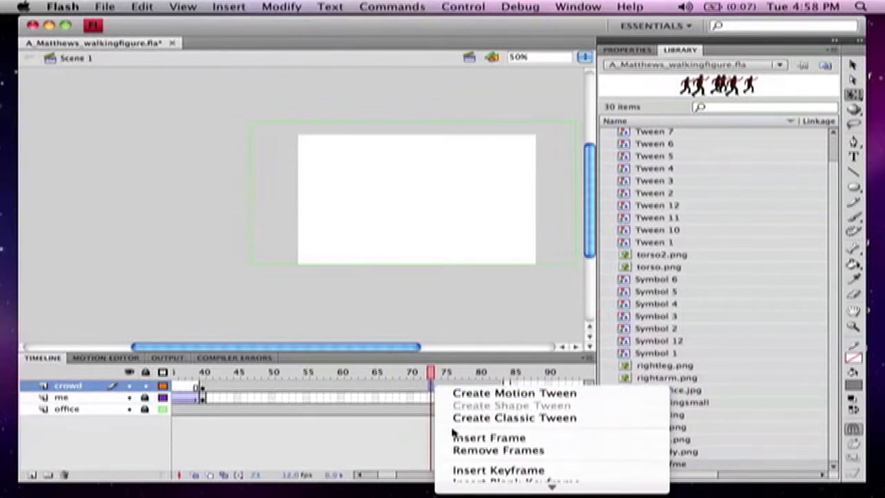
click(462, 419)
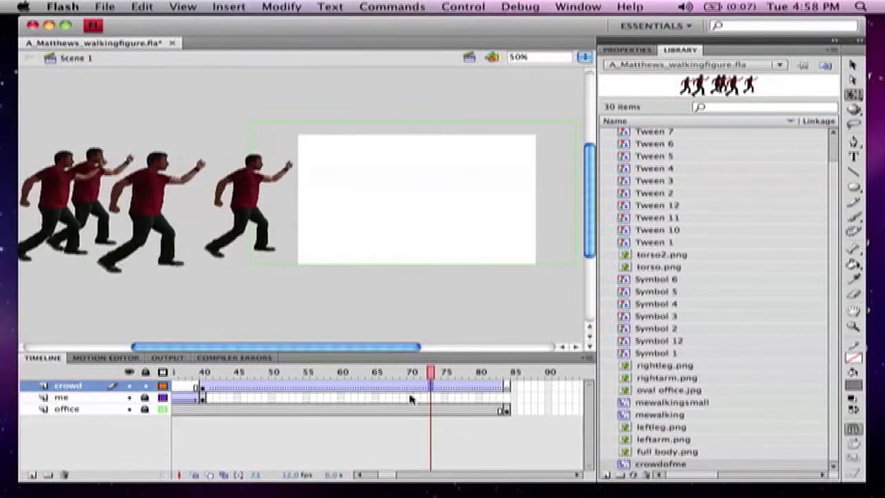
drag(508, 387, 530, 387)
drag(239, 385, 207, 387)
right_click(207, 387)
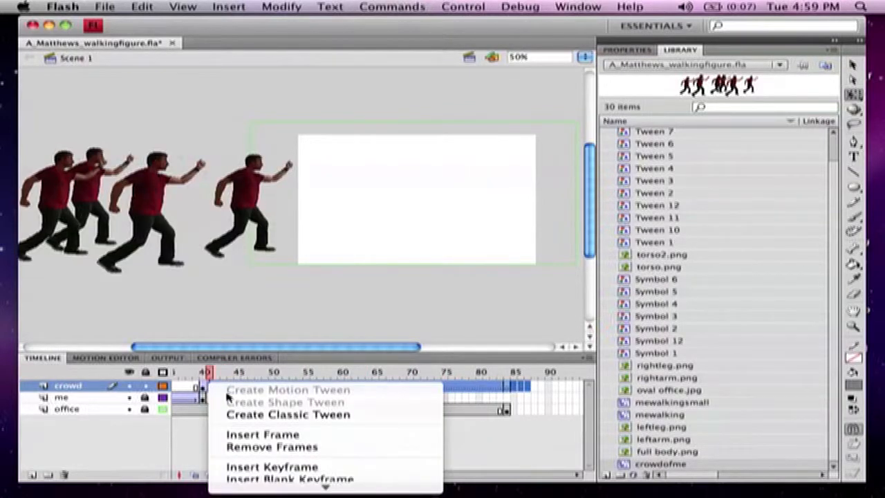
click(269, 447)
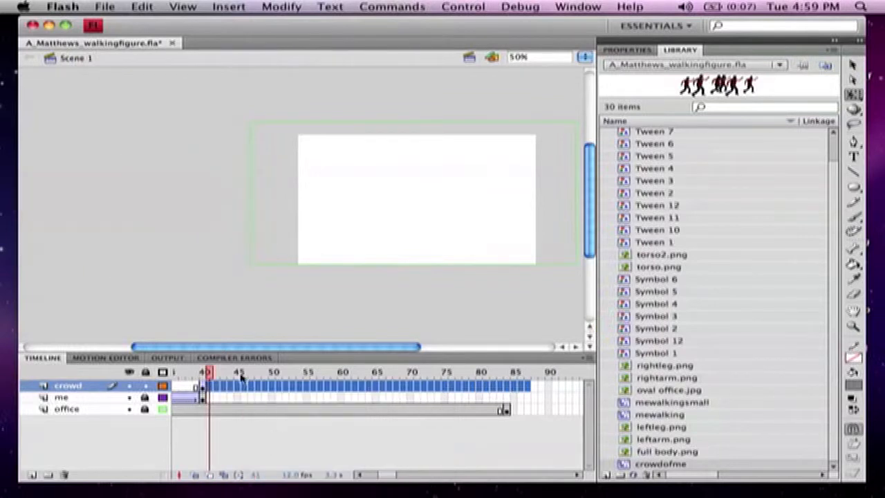
Step: Insert a keyframe at frame 84 of the crowd layer and move the crowd horizontally past the stage's right edge
click(204, 387)
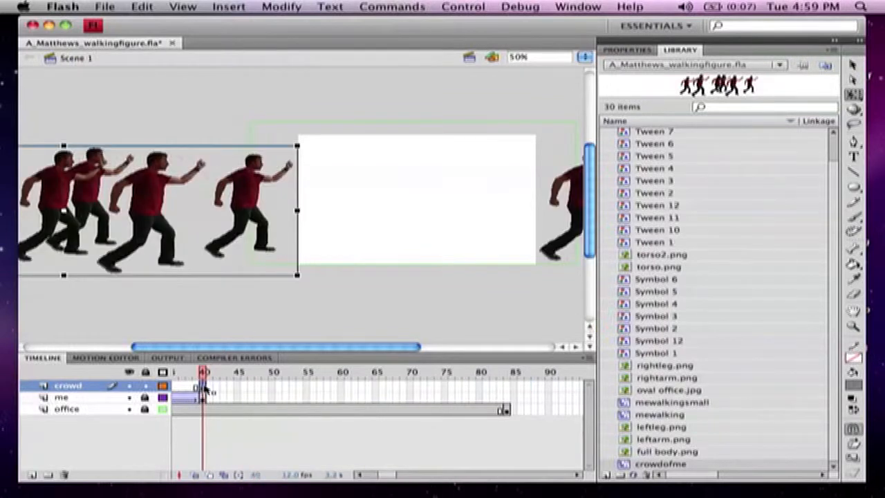
click(508, 389)
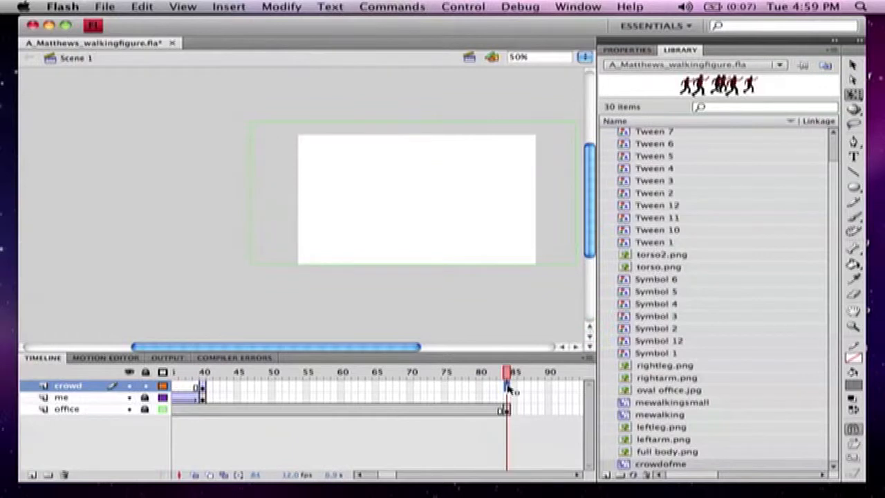
right_click(507, 389)
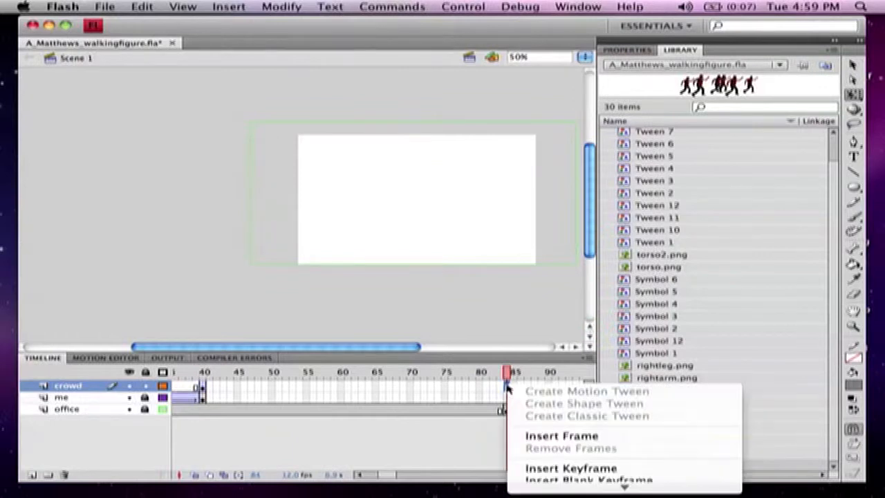
click(536, 468)
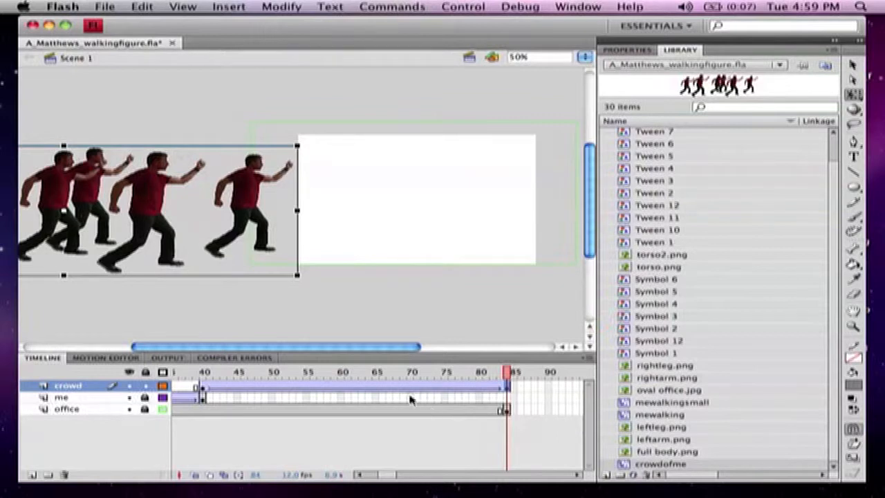
drag(51, 198, 484, 201)
drag(288, 207, 575, 205)
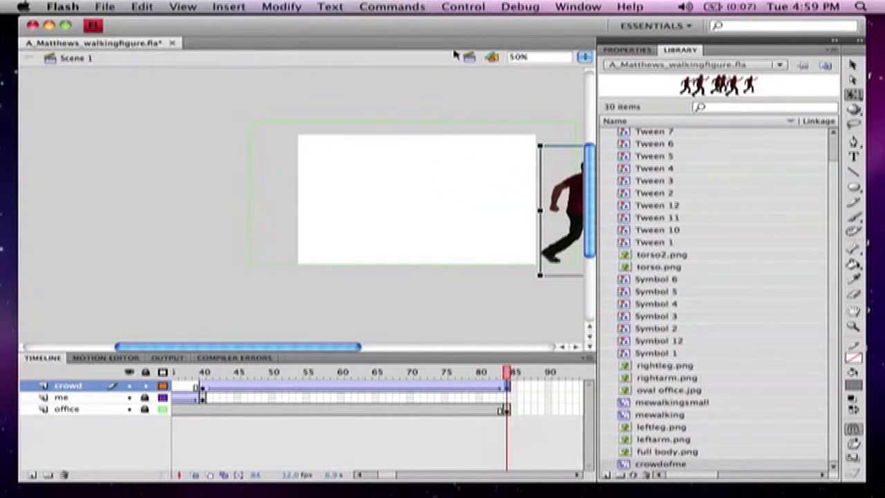
Step: Test the movie to check the crowd's walk across the stage
click(465, 6)
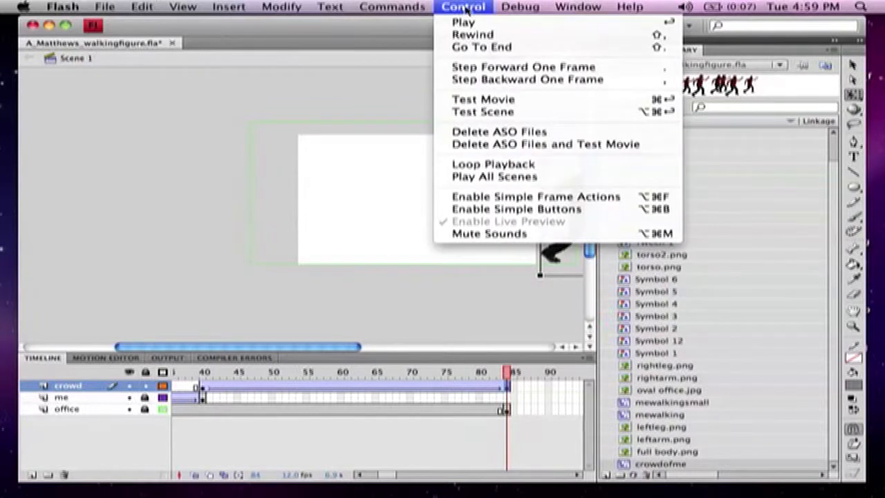
click(470, 99)
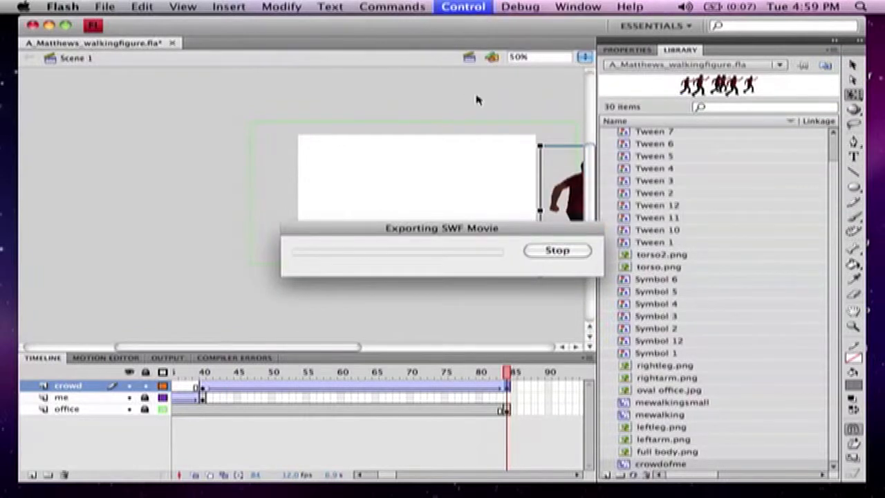